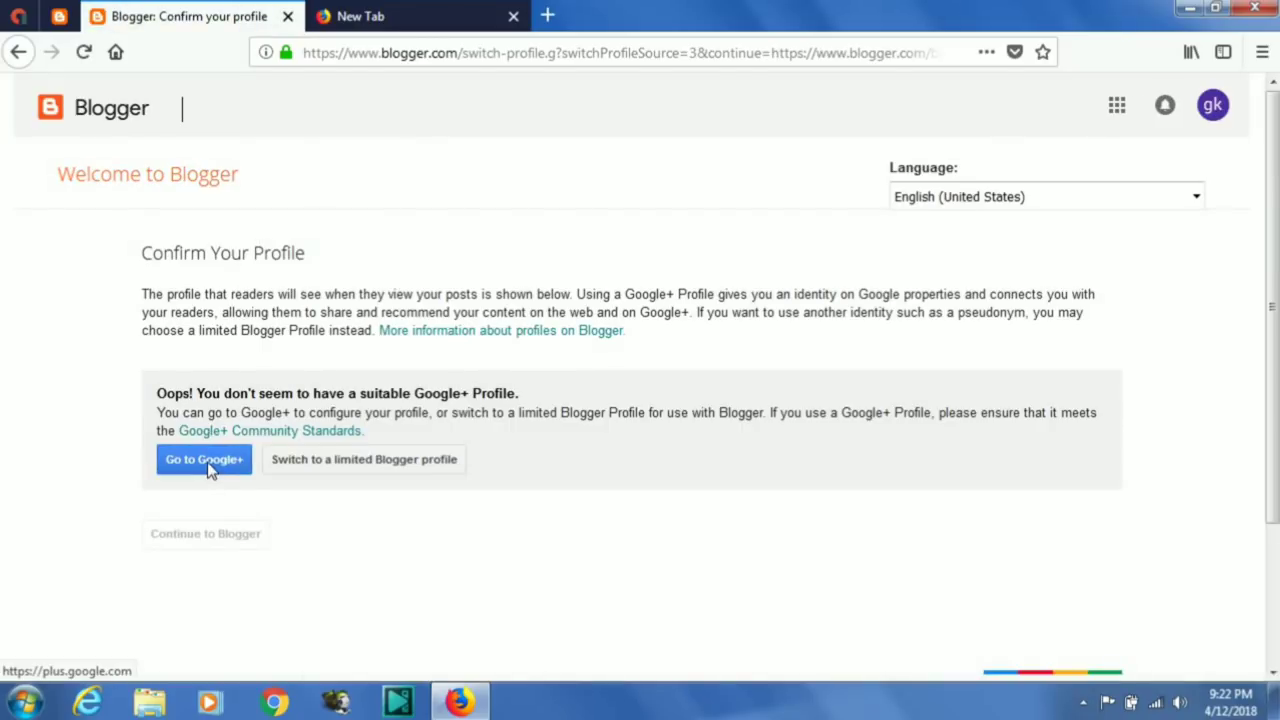
- Go to Google+ to set up a suitable profile and continue past its welcome message
{"action": "left_click", "coordinate": [210, 470]}
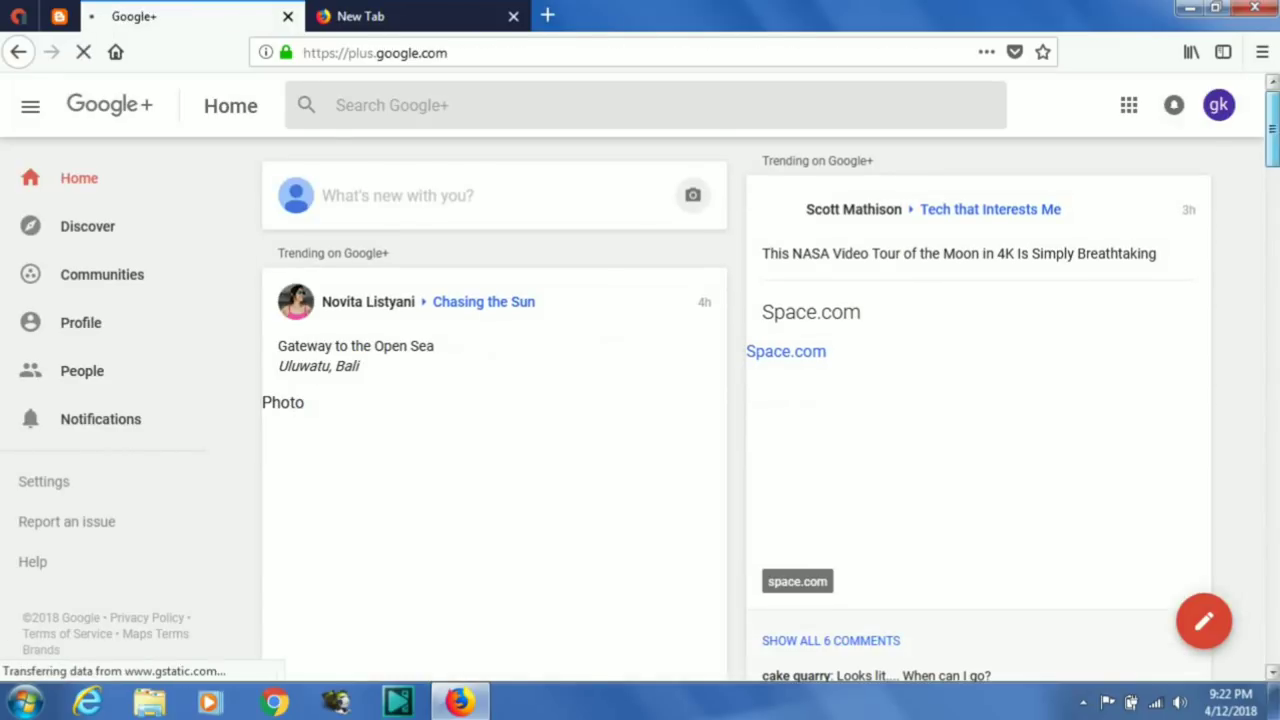
{"action": "scroll", "coordinate": [736, 400], "scroll_direction": "down", "scroll_amount": 5}
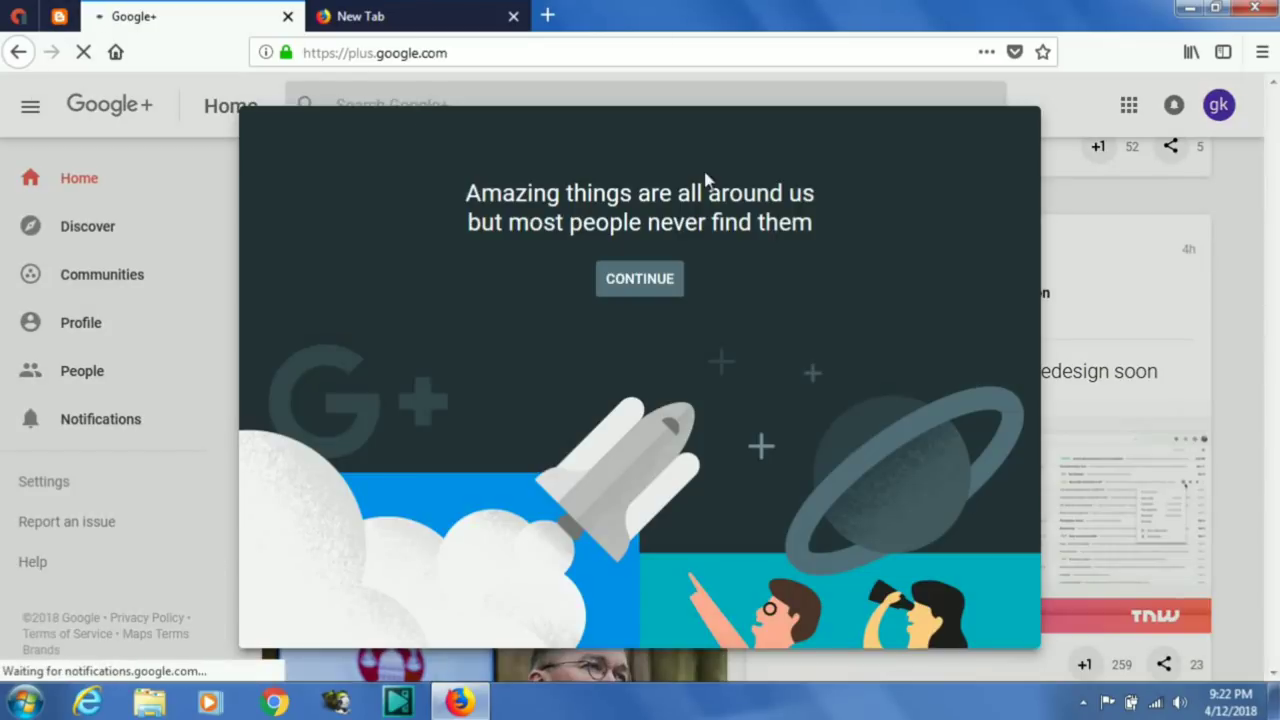
{"action": "left_click", "coordinate": [660, 279]}
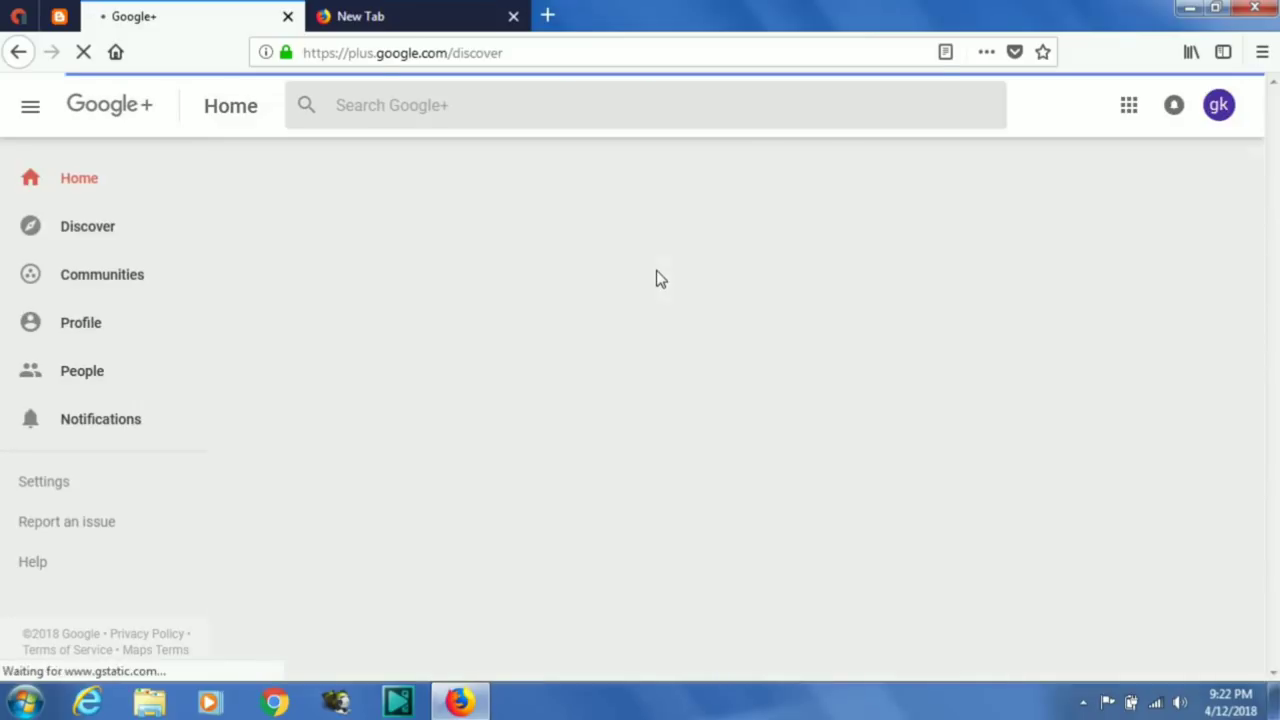
- Return to the Blogger profile confirmation page and reload it to pick up the Google+ profile
{"action": "left_click", "coordinate": [60, 18]}
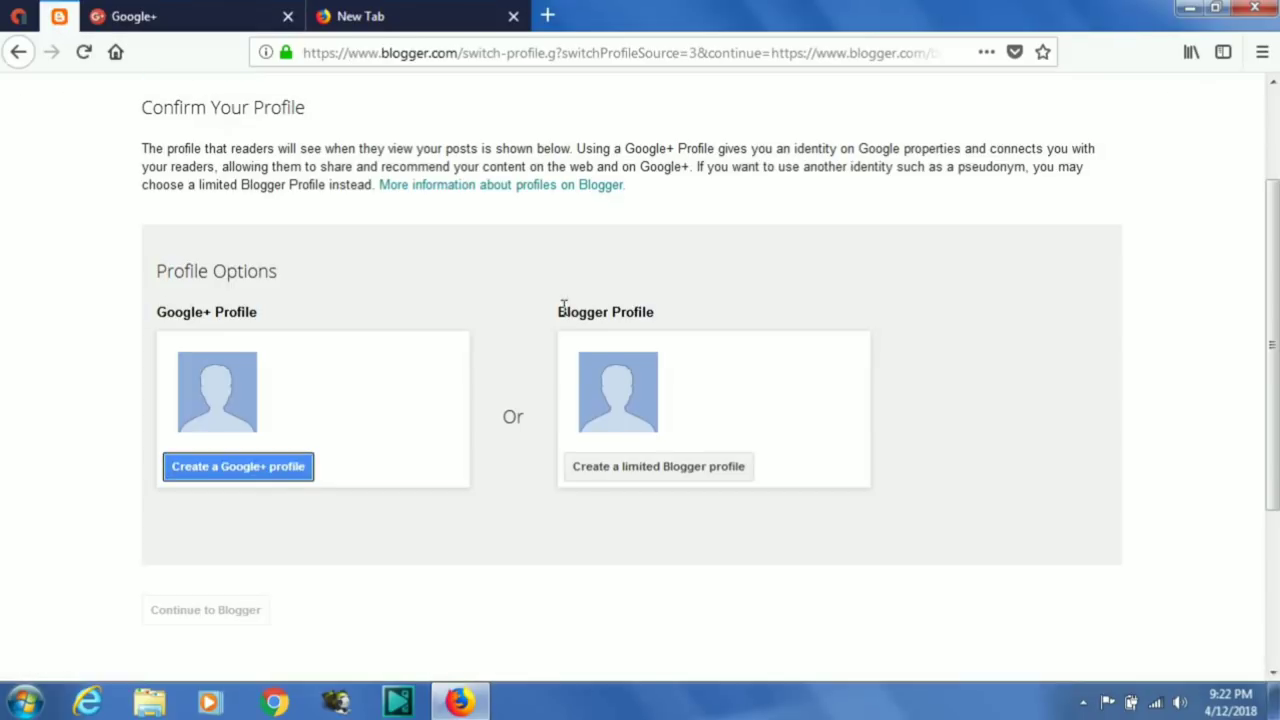
{"action": "left_click", "coordinate": [250, 470]}
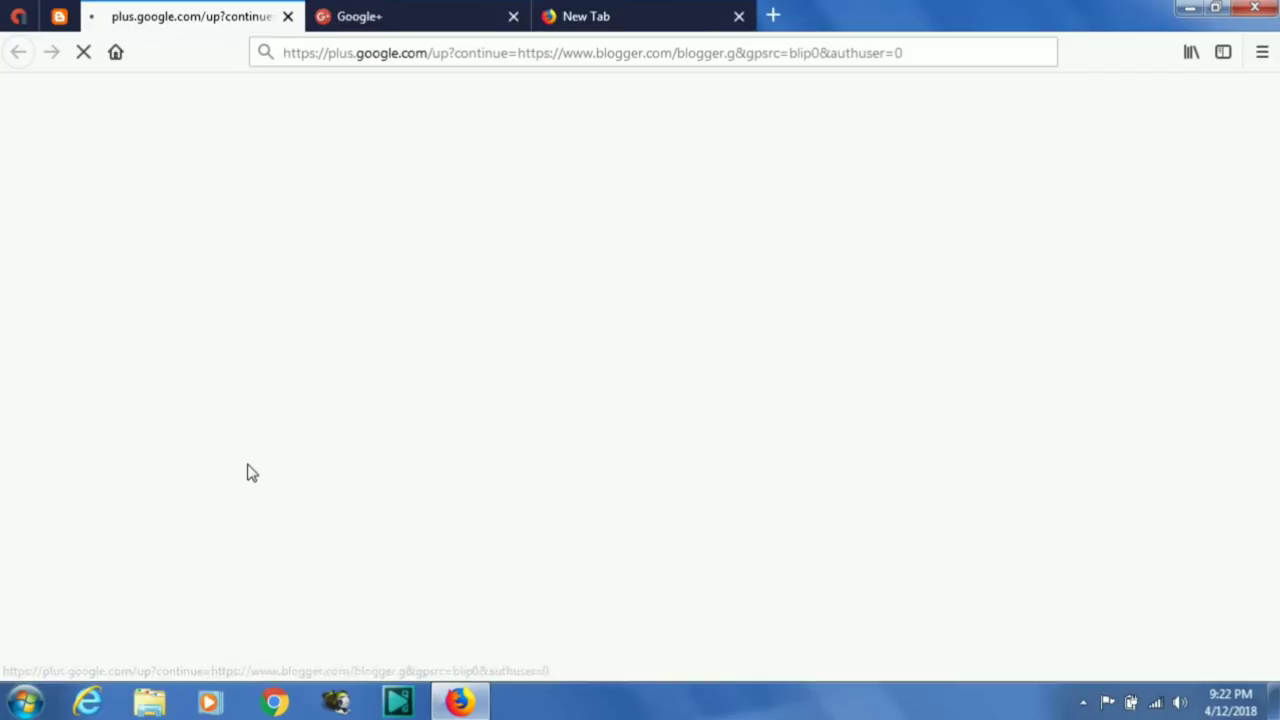
{"action": "left_click", "coordinate": [288, 16]}
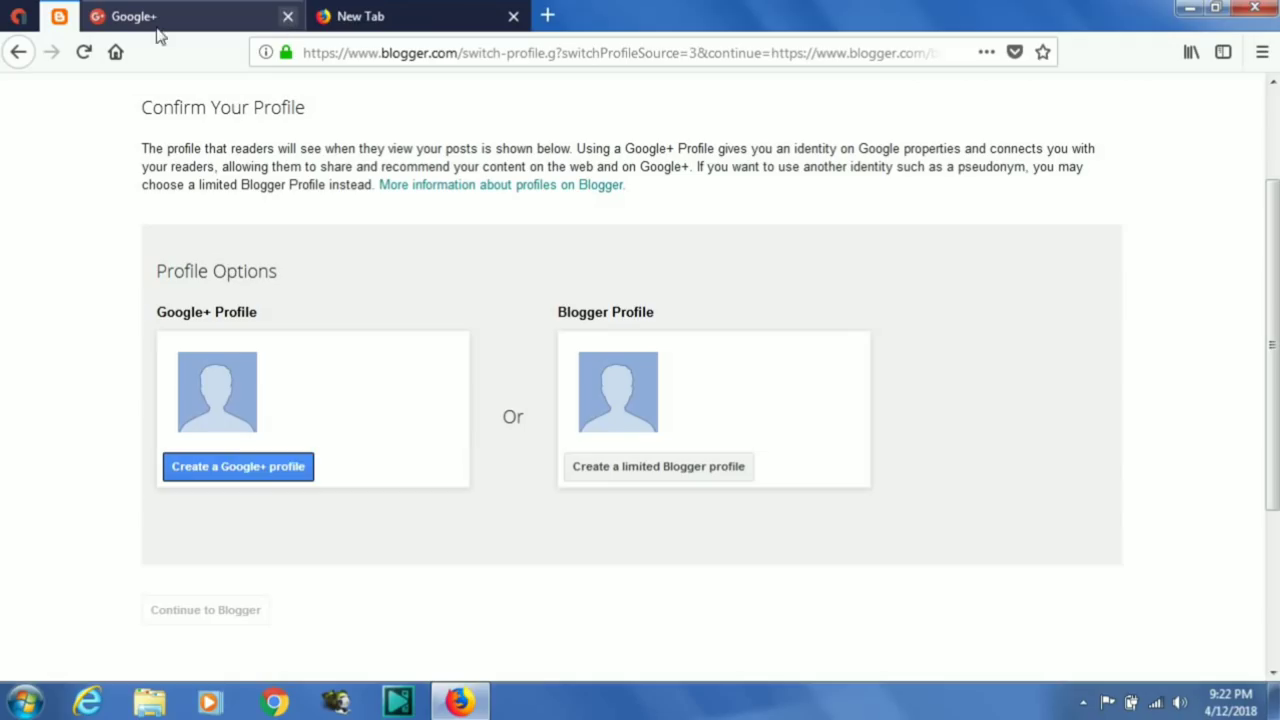
{"action": "left_click", "coordinate": [84, 52]}
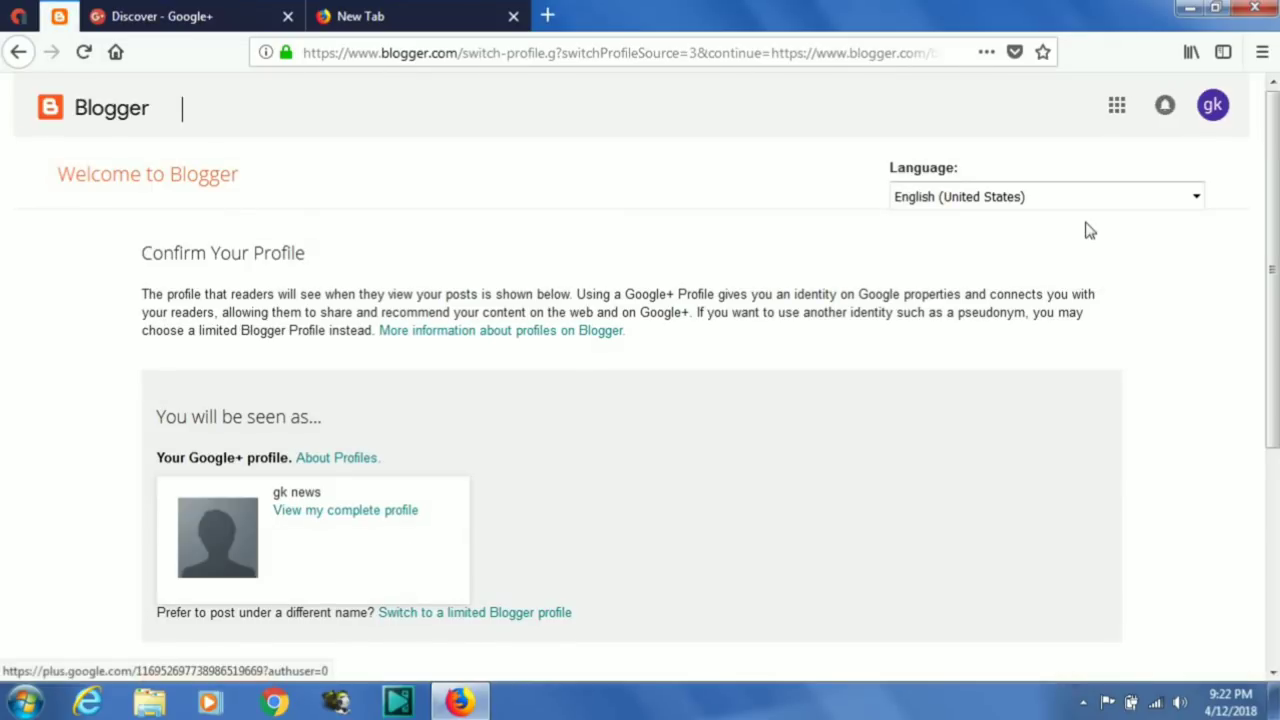
- Continue to Blogger with the Google+ profile and close the Google+ page
{"action": "scroll", "coordinate": [689, 326], "scroll_direction": "down", "scroll_amount": 3}
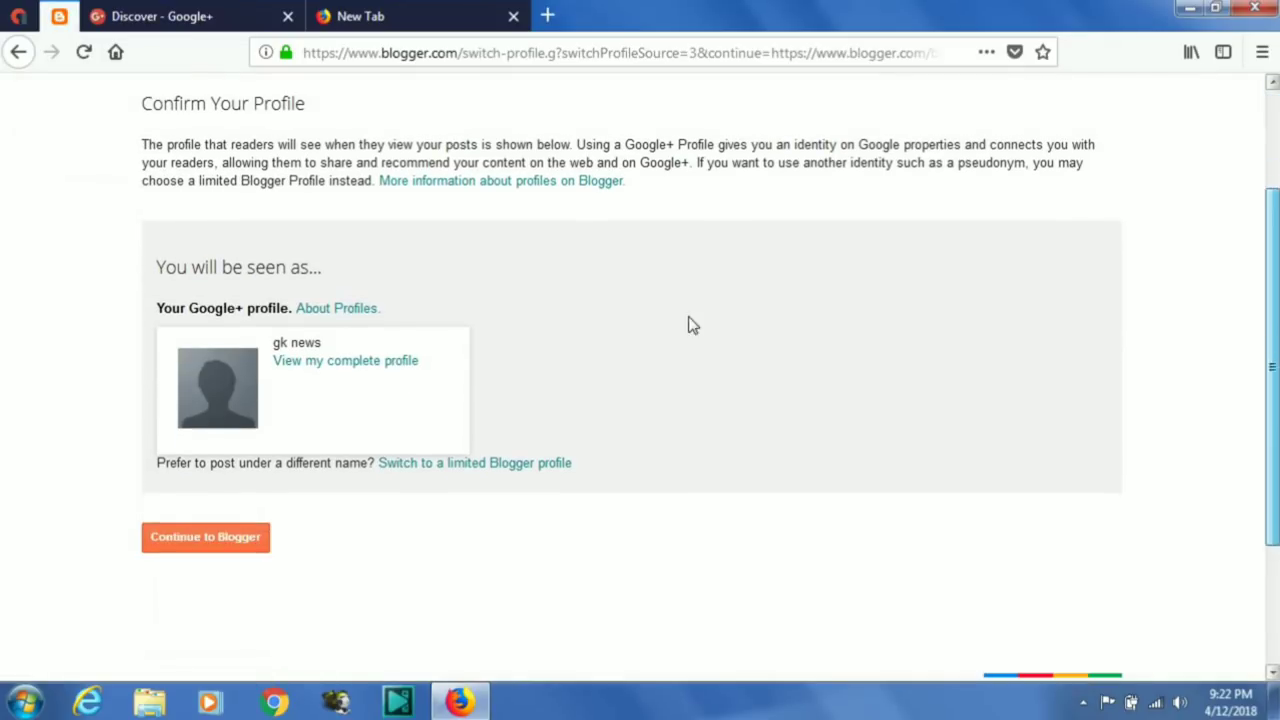
{"action": "left_click", "coordinate": [220, 540]}
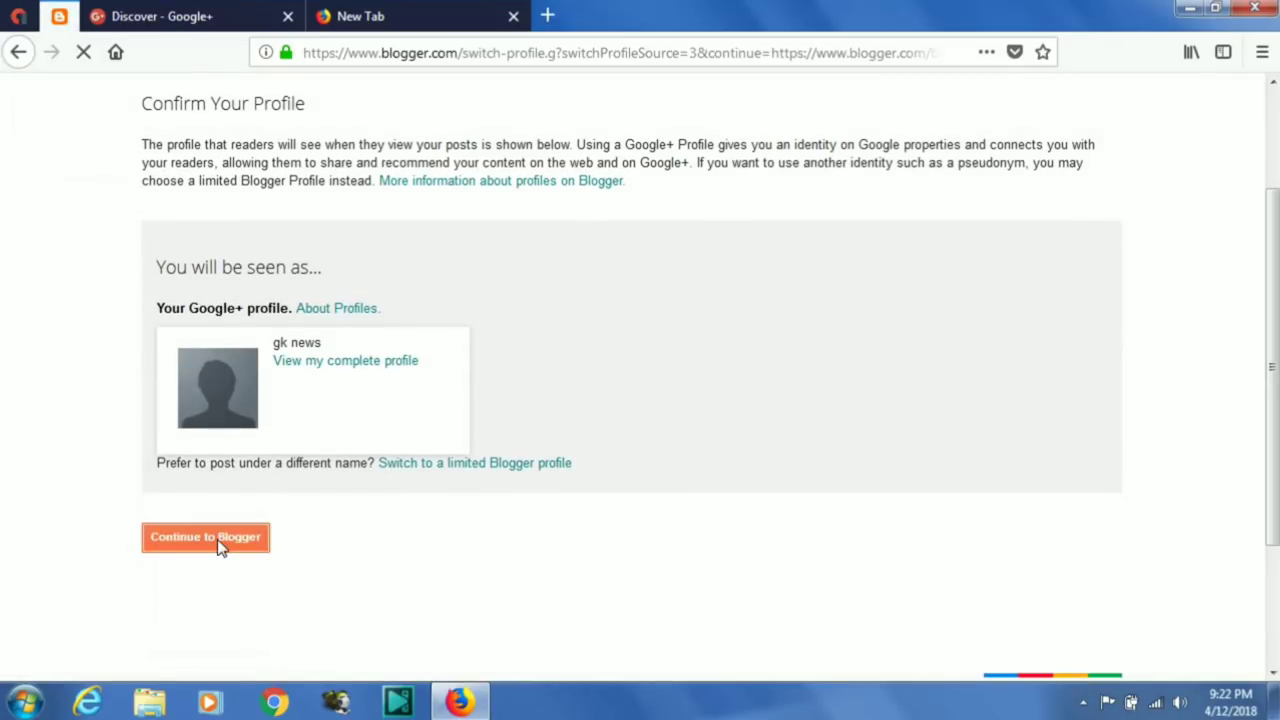
{"action": "left_click", "coordinate": [288, 17]}
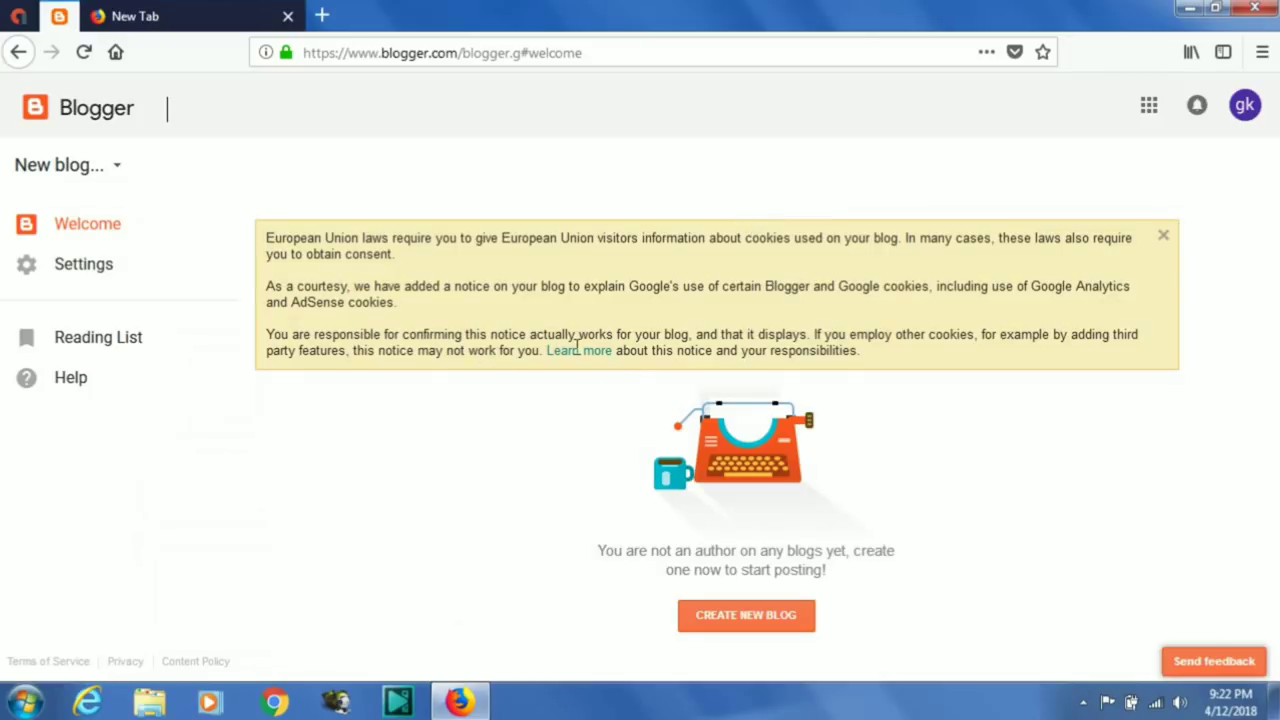
- Open the Blogger user settings and dismiss the European Union cookie notice
{"action": "left_click", "coordinate": [64, 236]}
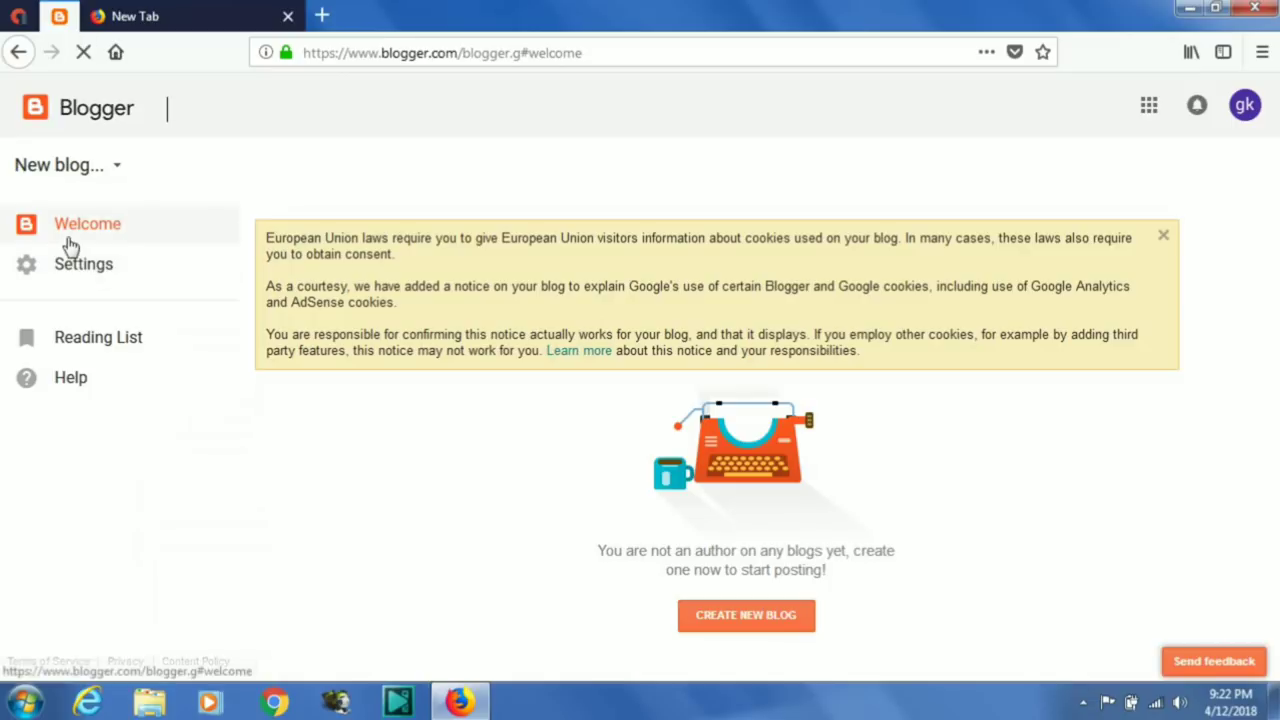
{"action": "left_click", "coordinate": [116, 172]}
{"action": "left_click", "coordinate": [116, 172]}
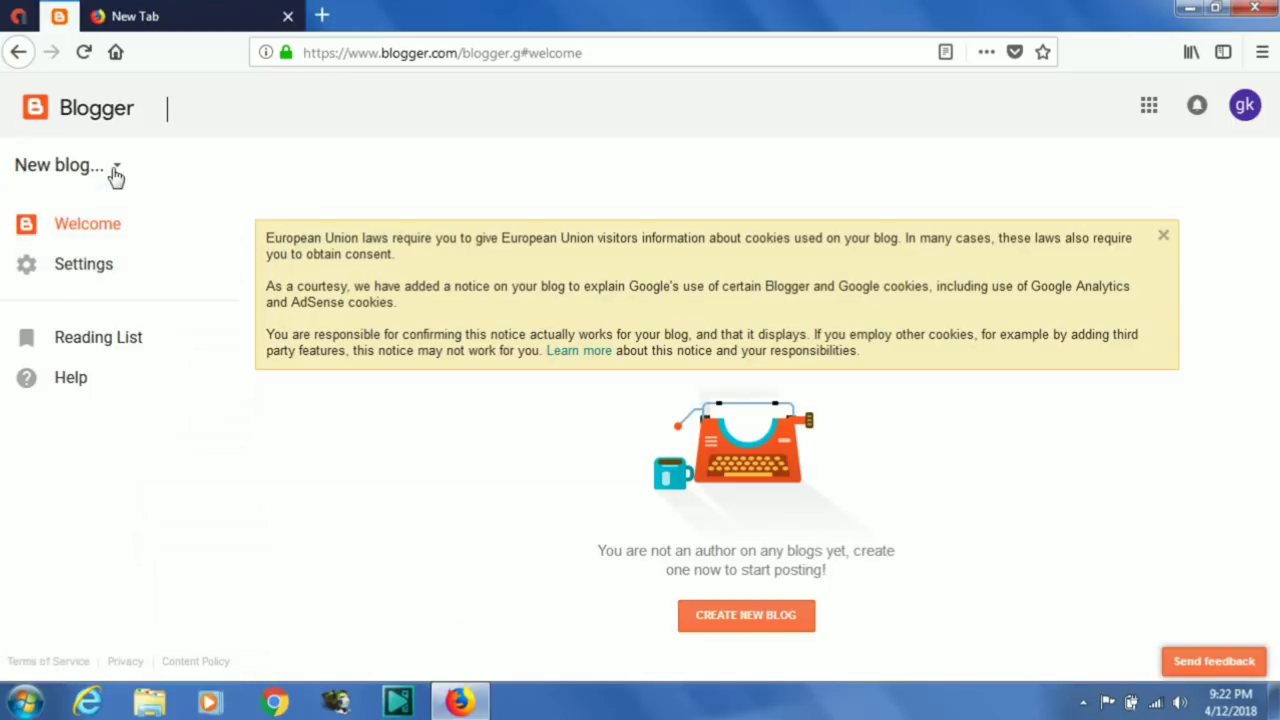
{"action": "left_click", "coordinate": [72, 263]}
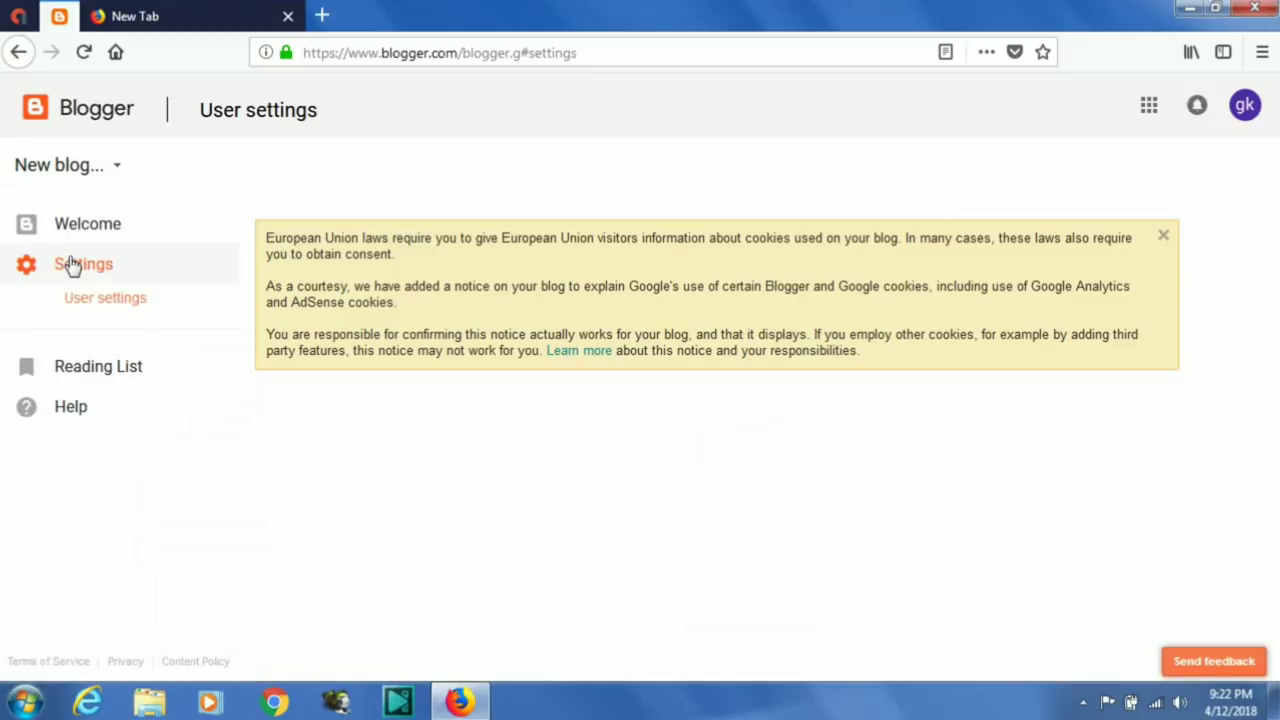
{"action": "left_click", "coordinate": [91, 297]}
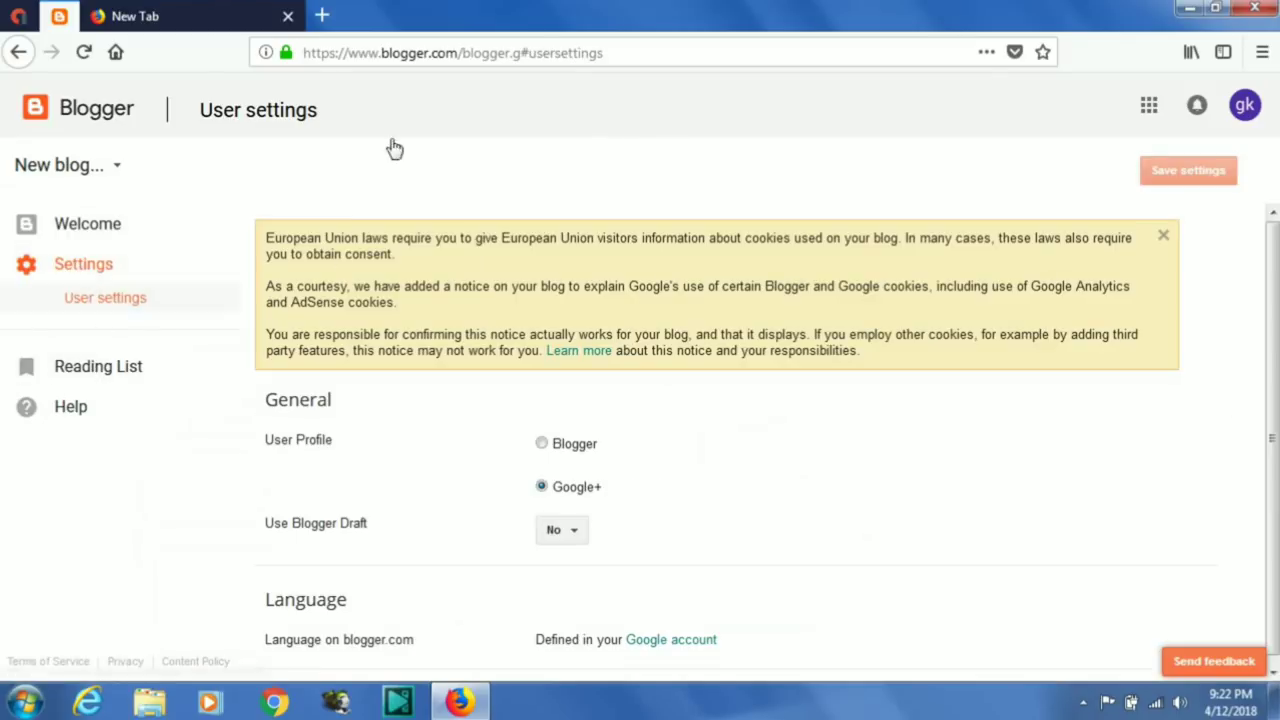
{"action": "left_click", "coordinate": [1163, 236]}
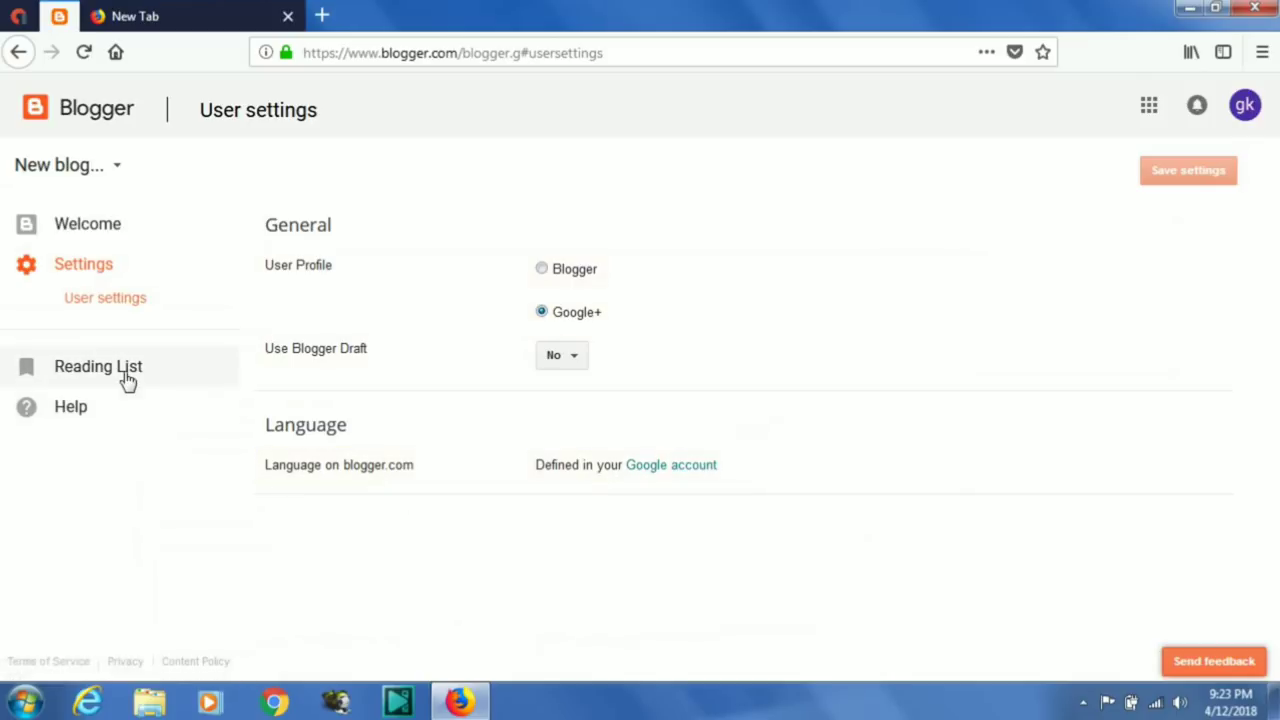
- Start a new blog titled "new mobiles" with the address newmobi32.blogspot.com
{"action": "left_click", "coordinate": [89, 229]}
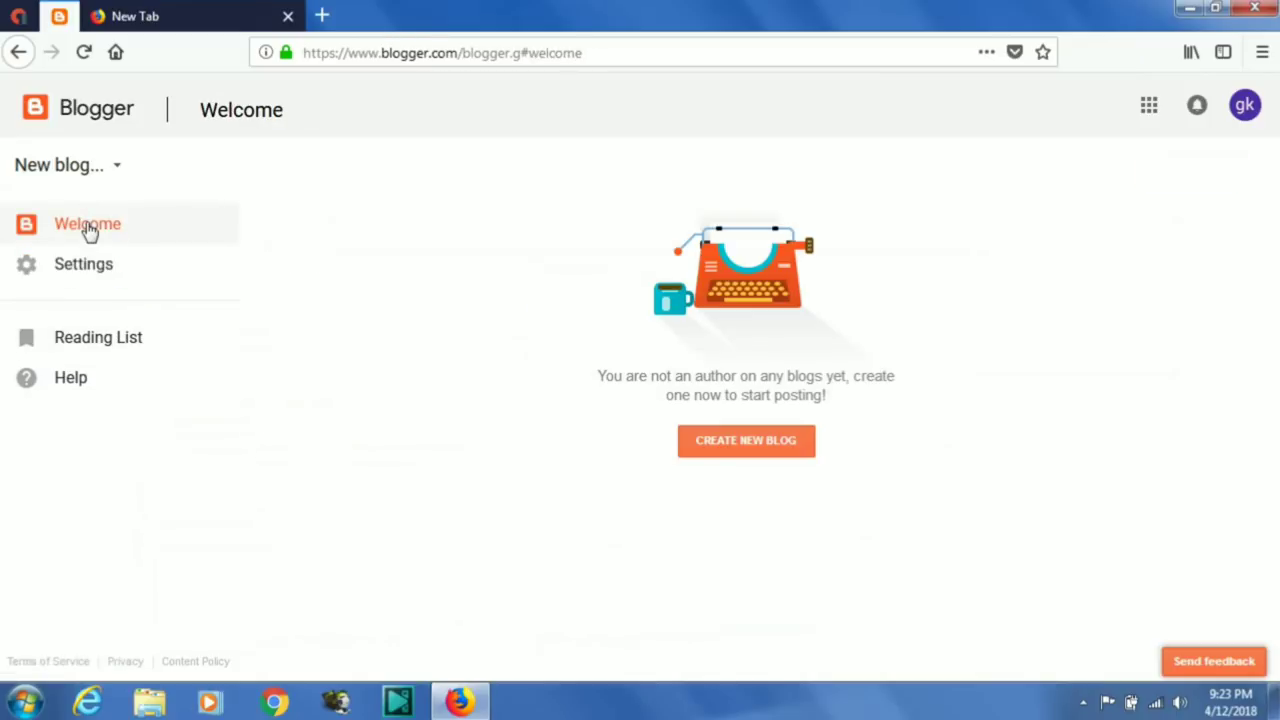
{"action": "left_click", "coordinate": [746, 450]}
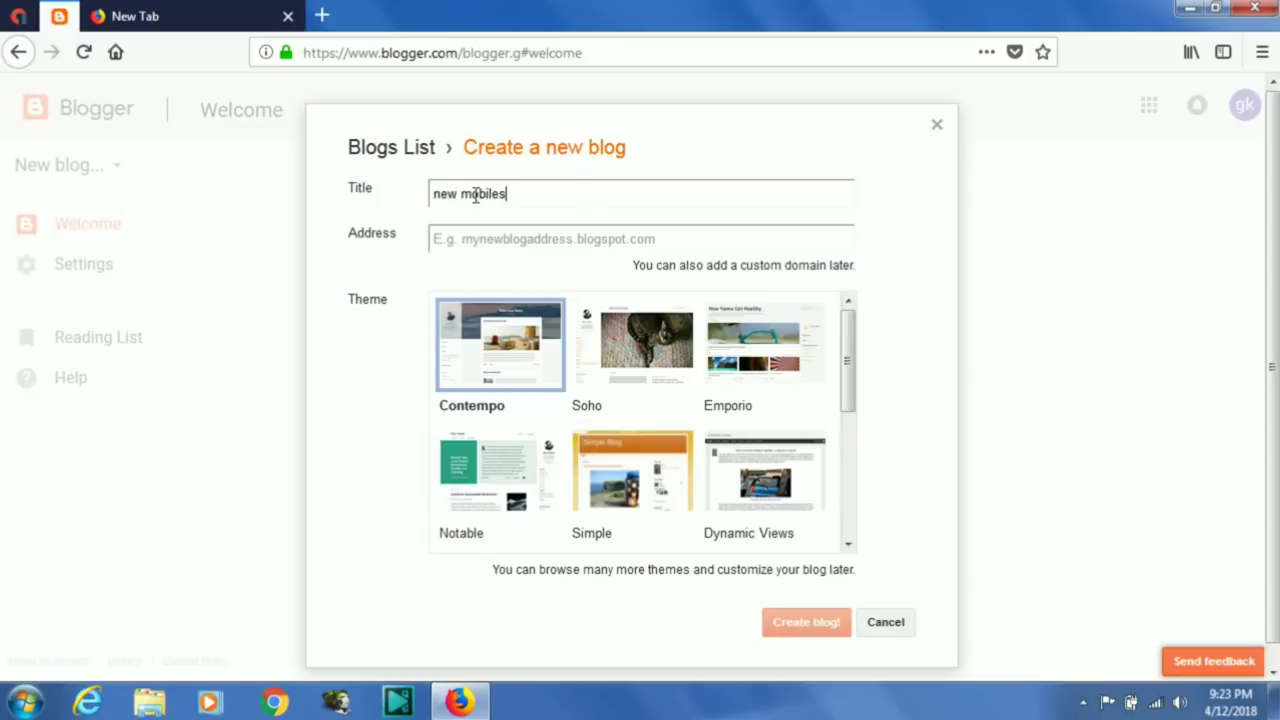
{"action": "left_click", "coordinate": [500, 242]}
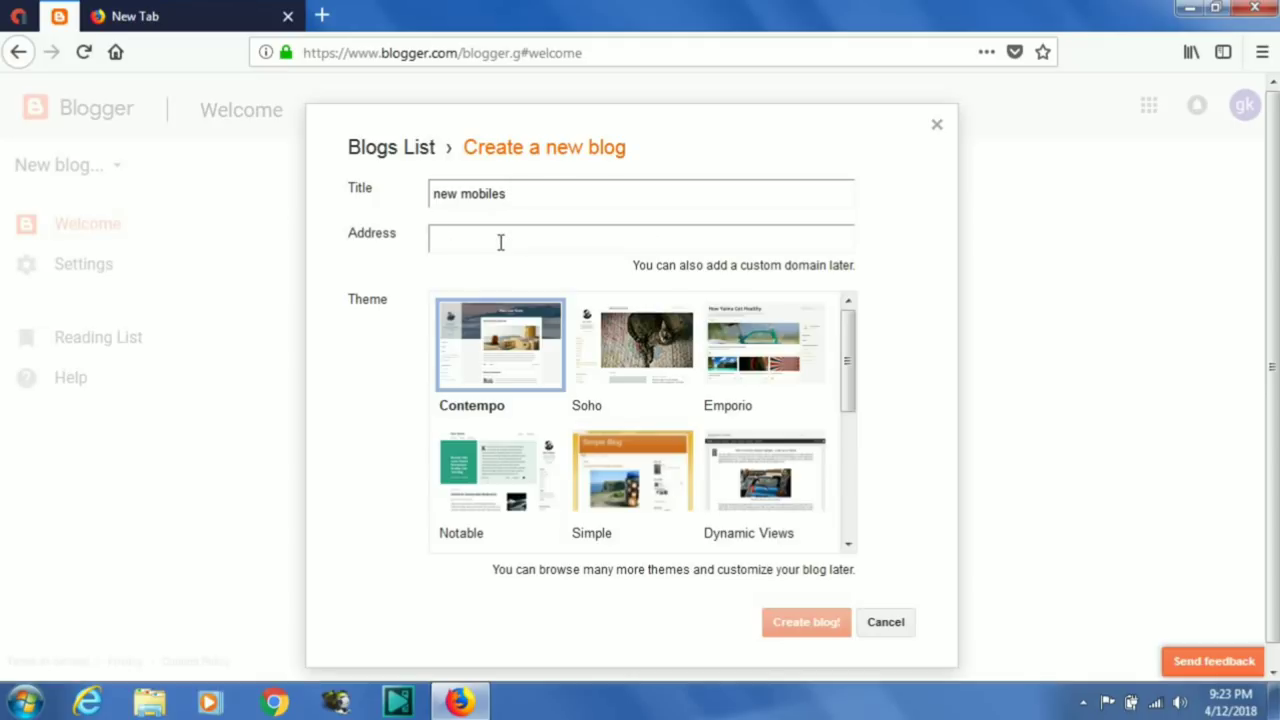
{"action": "type", "text": "new"}
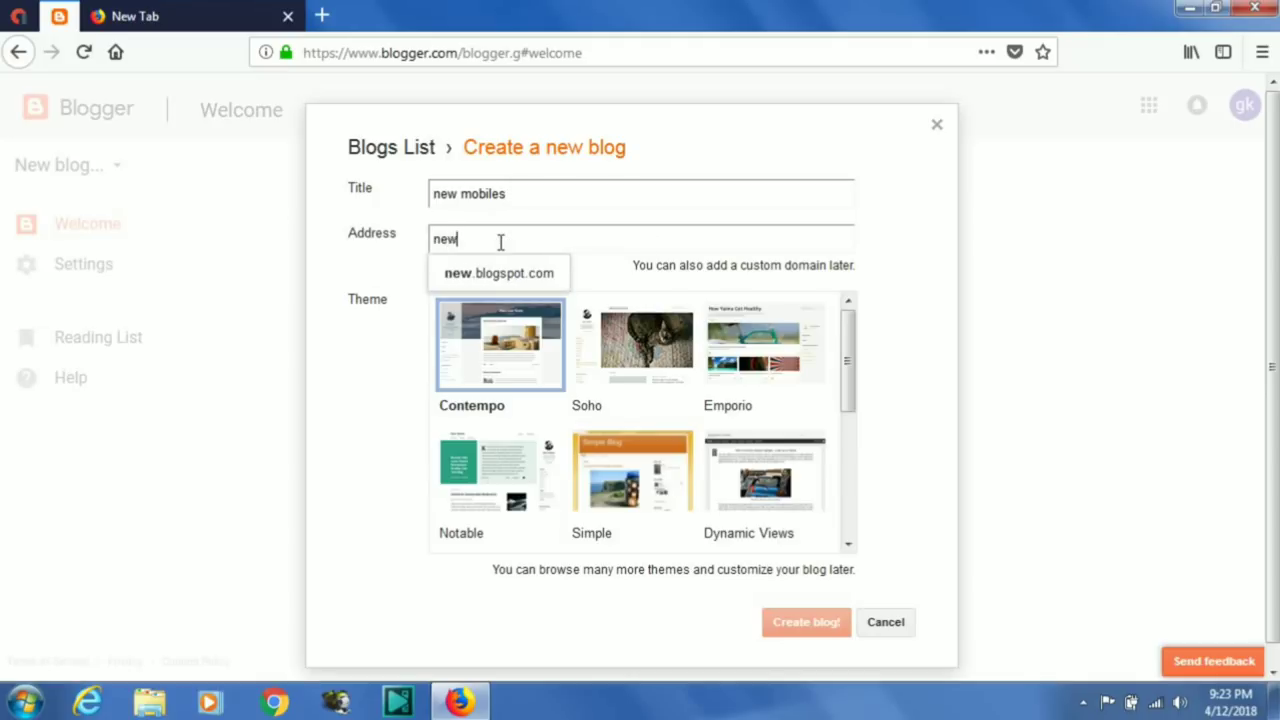
{"action": "type", "text": "mobi"}
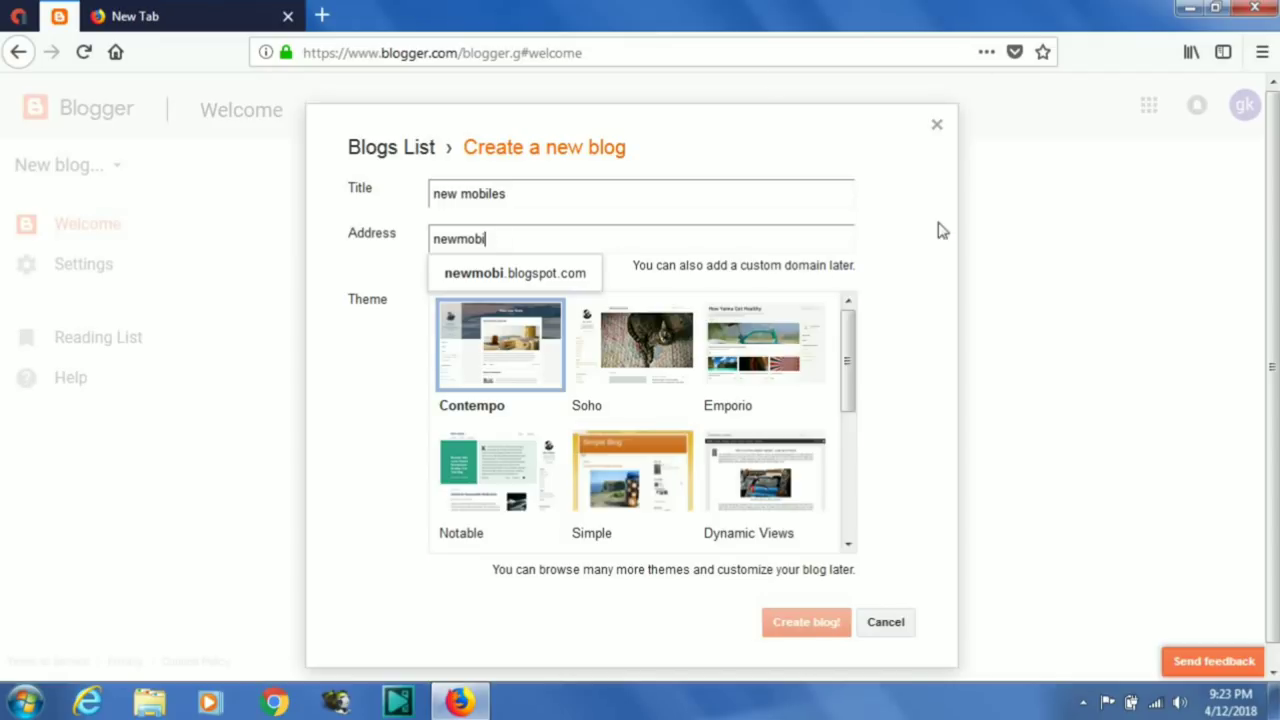
{"action": "left_click", "coordinate": [523, 278]}
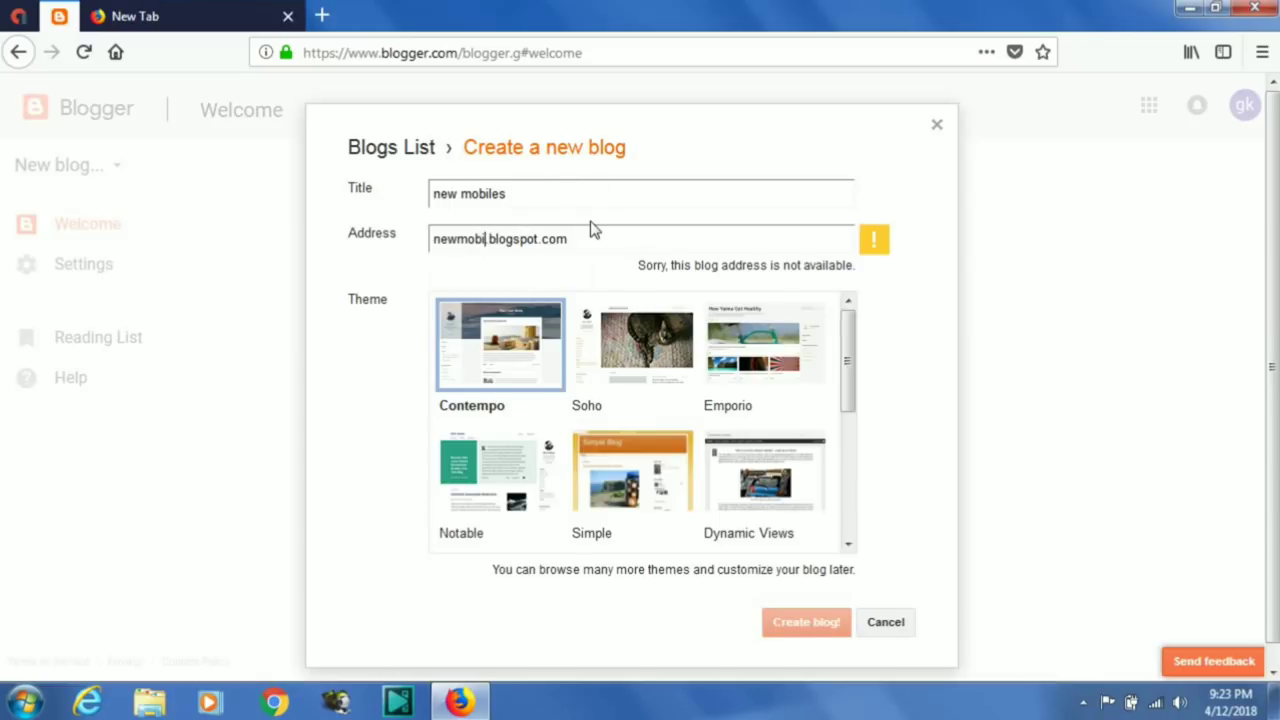
{"action": "type", "text": "32"}
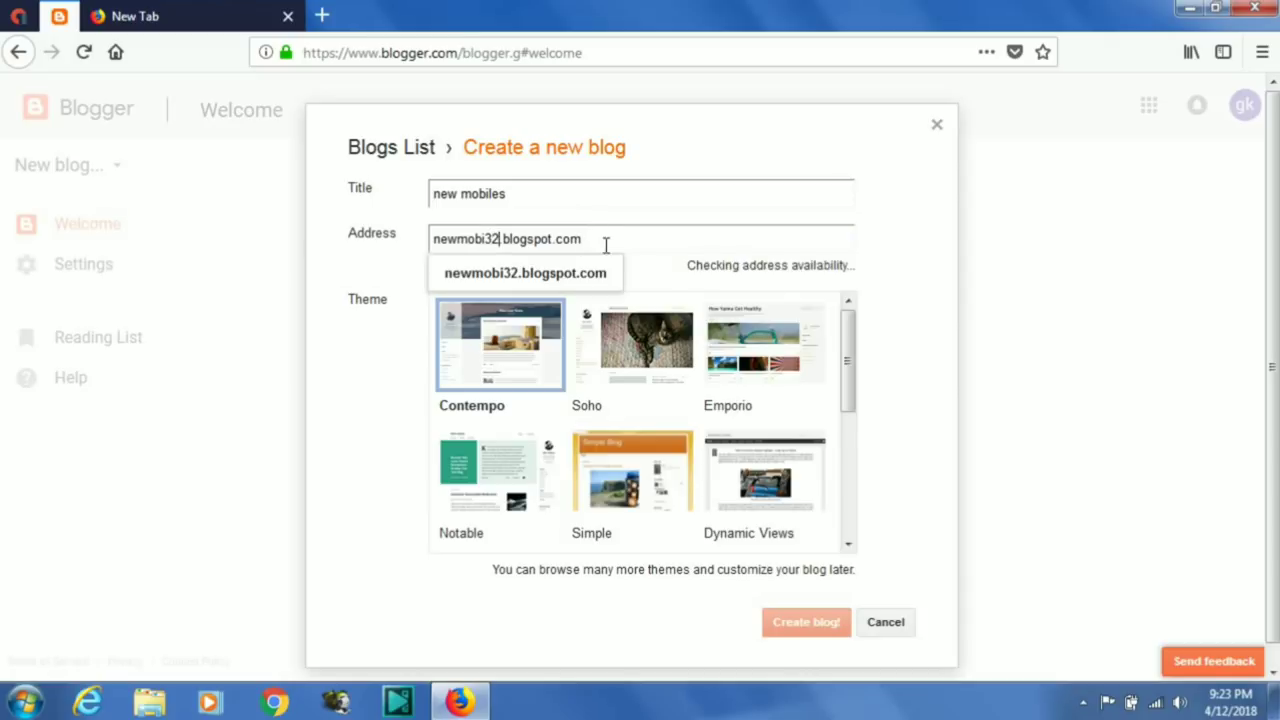
{"action": "left_click", "coordinate": [581, 288]}
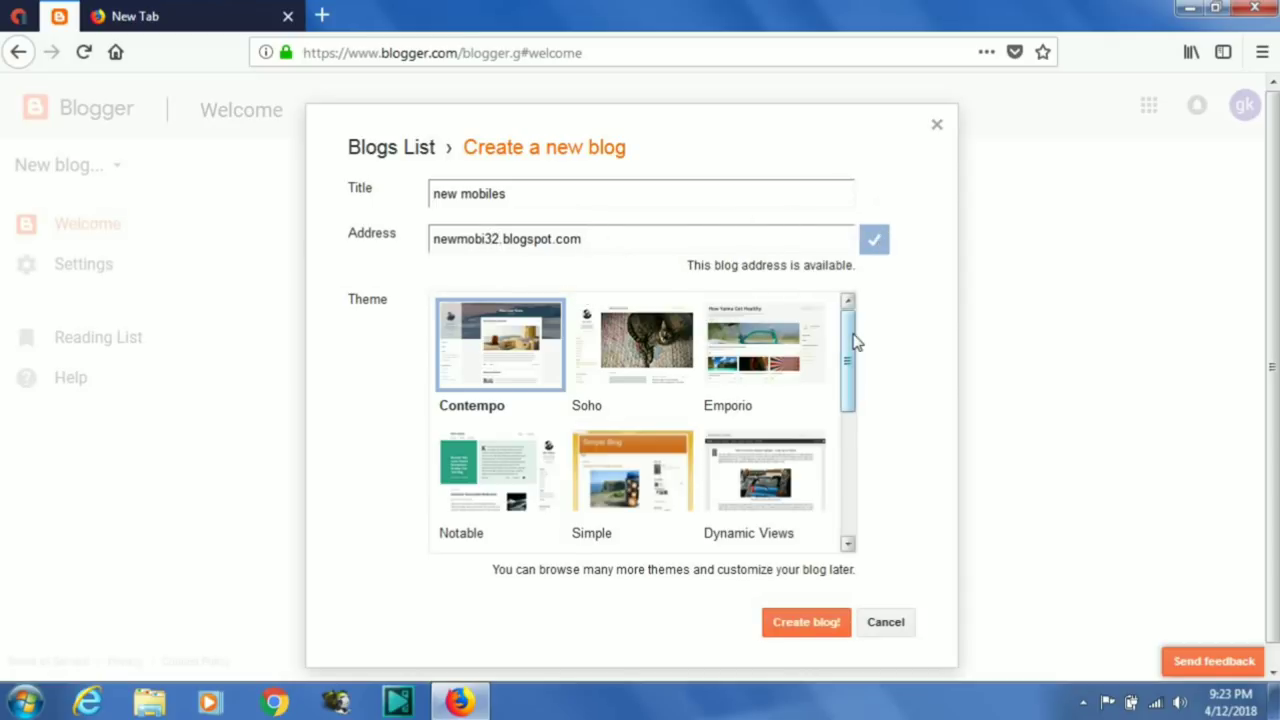
- Browse the available themes and try Soho, Contempo and Emporio for the new blog
{"action": "scroll", "coordinate": [849, 350], "scroll_direction": "down", "scroll_amount": 4}
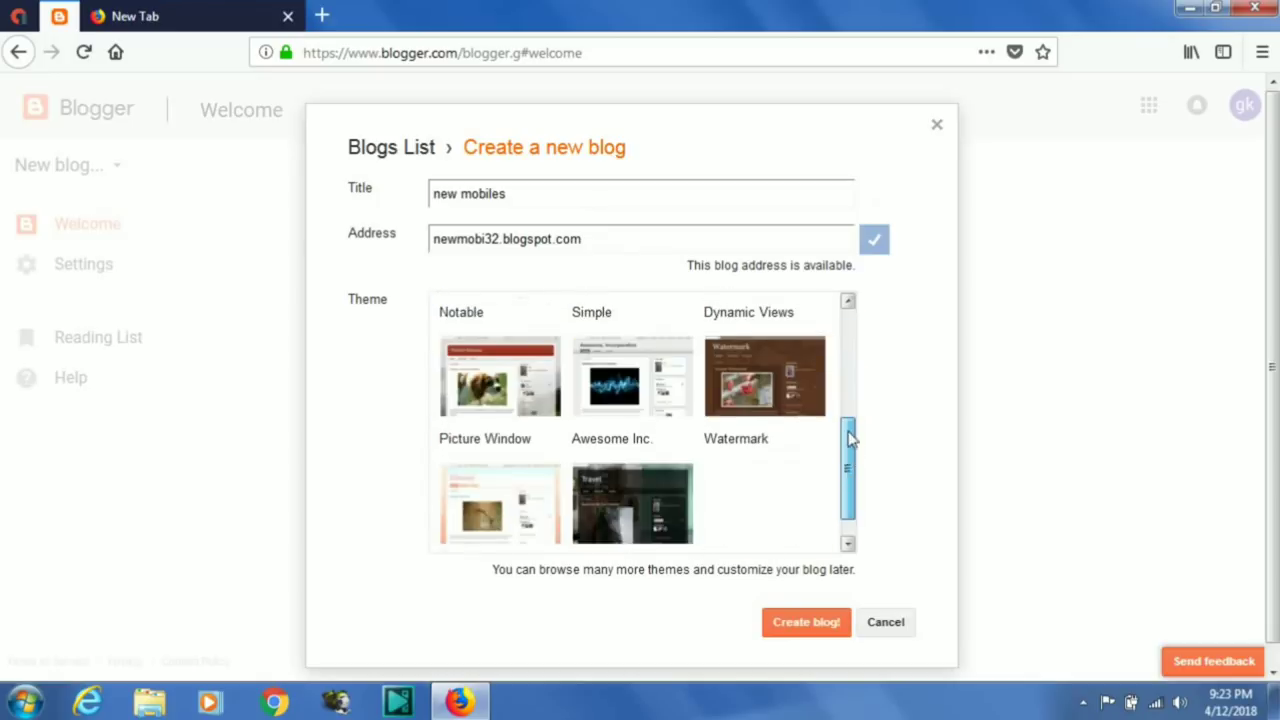
{"action": "scroll", "coordinate": [845, 349], "scroll_direction": "up", "scroll_amount": 3}
{"action": "scroll", "coordinate": [845, 349], "scroll_direction": "up", "scroll_amount": 2}
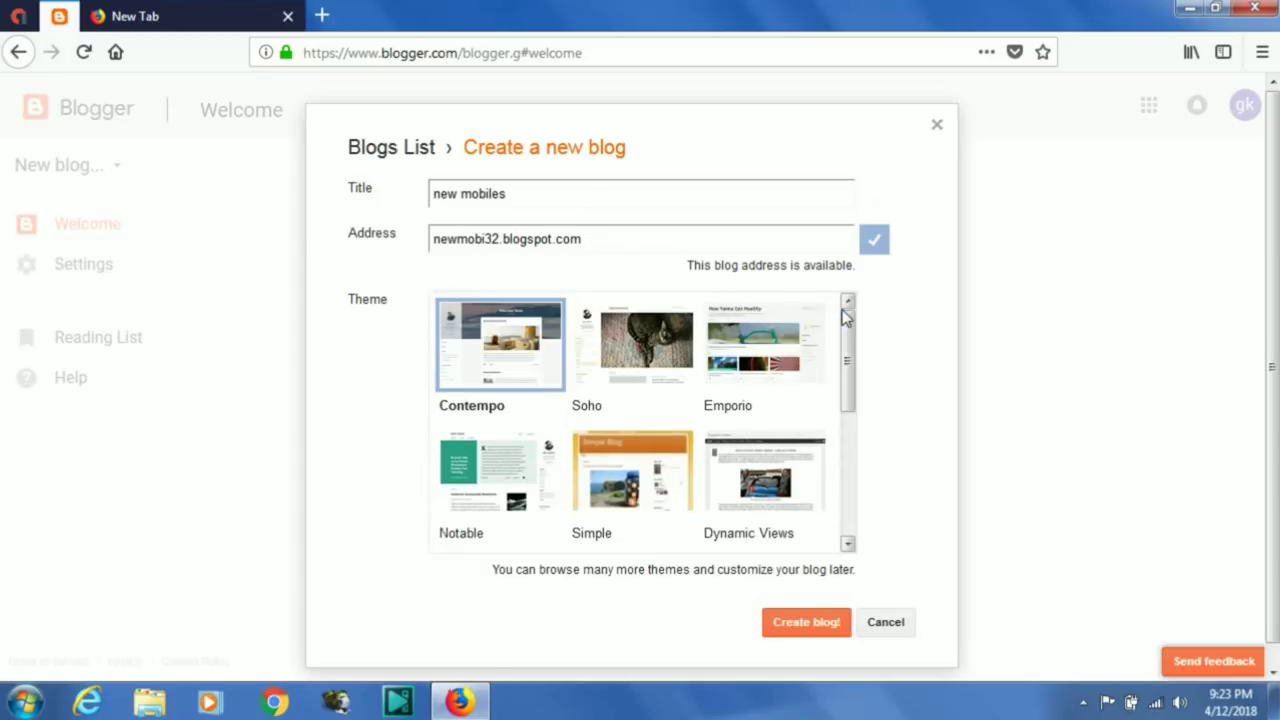
{"action": "left_click", "coordinate": [617, 345]}
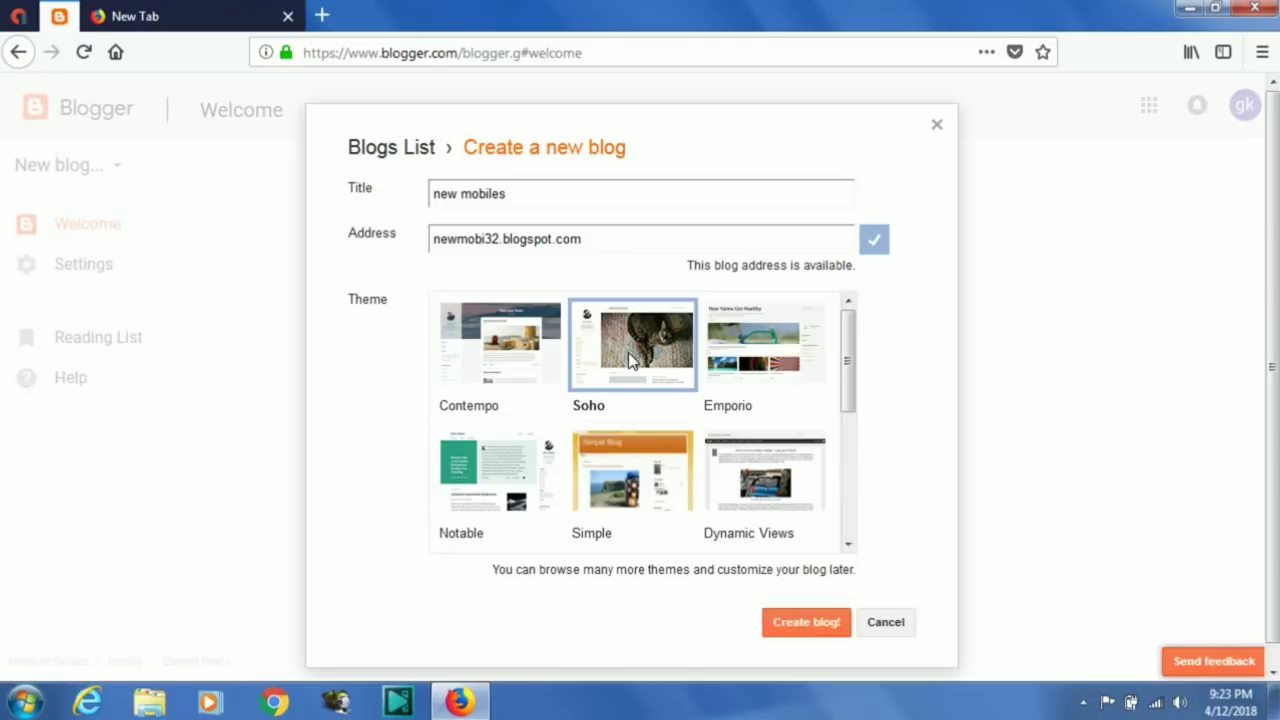
{"action": "left_click", "coordinate": [517, 374]}
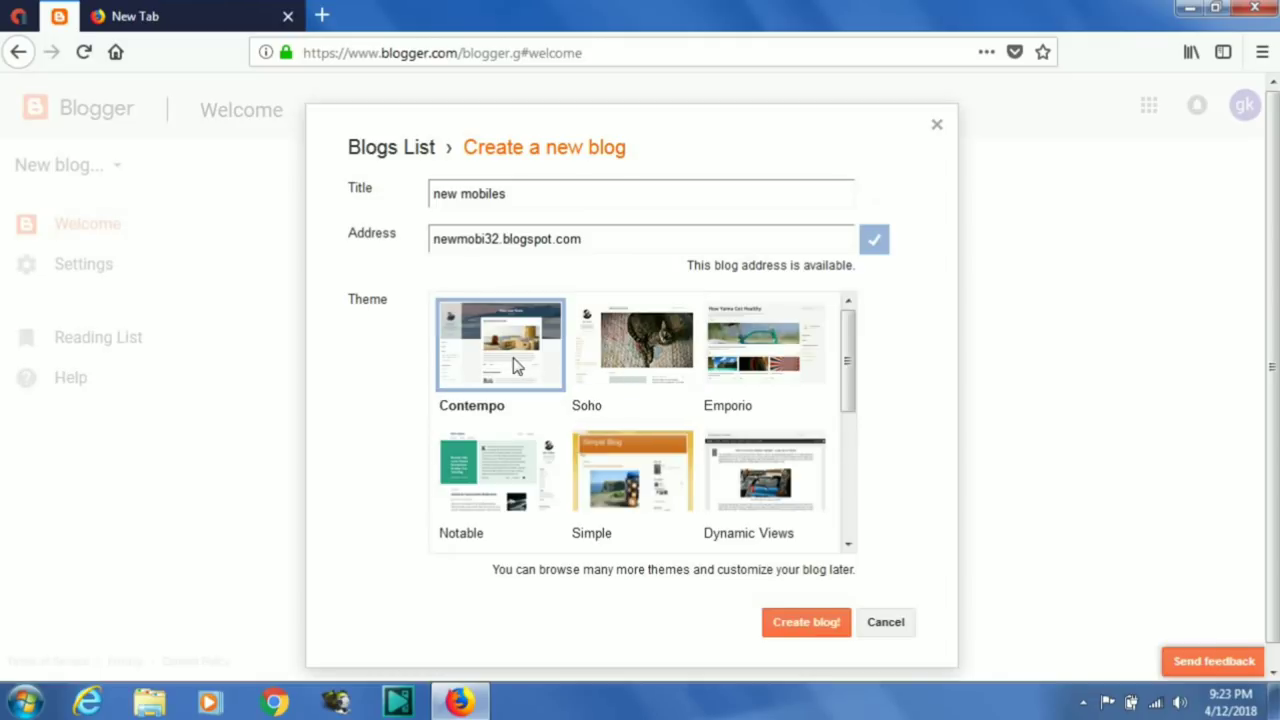
{"action": "left_click", "coordinate": [777, 374]}
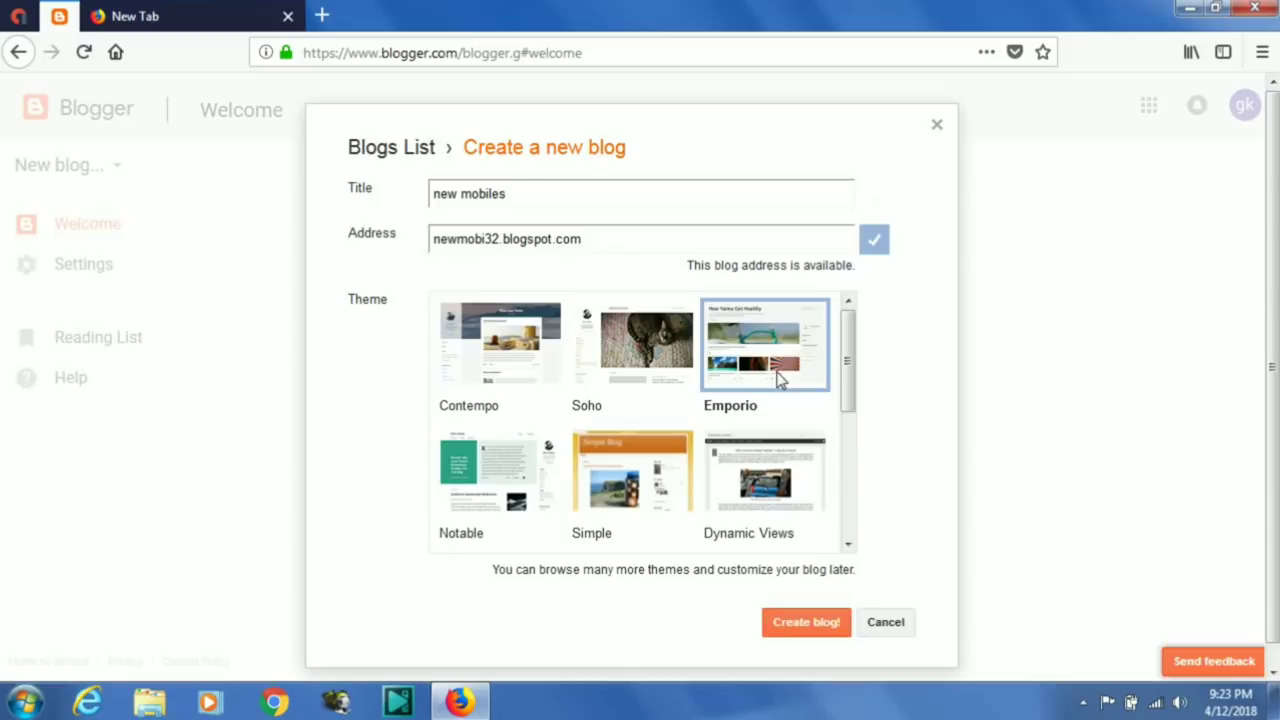
{"action": "left_click", "coordinate": [537, 352]}
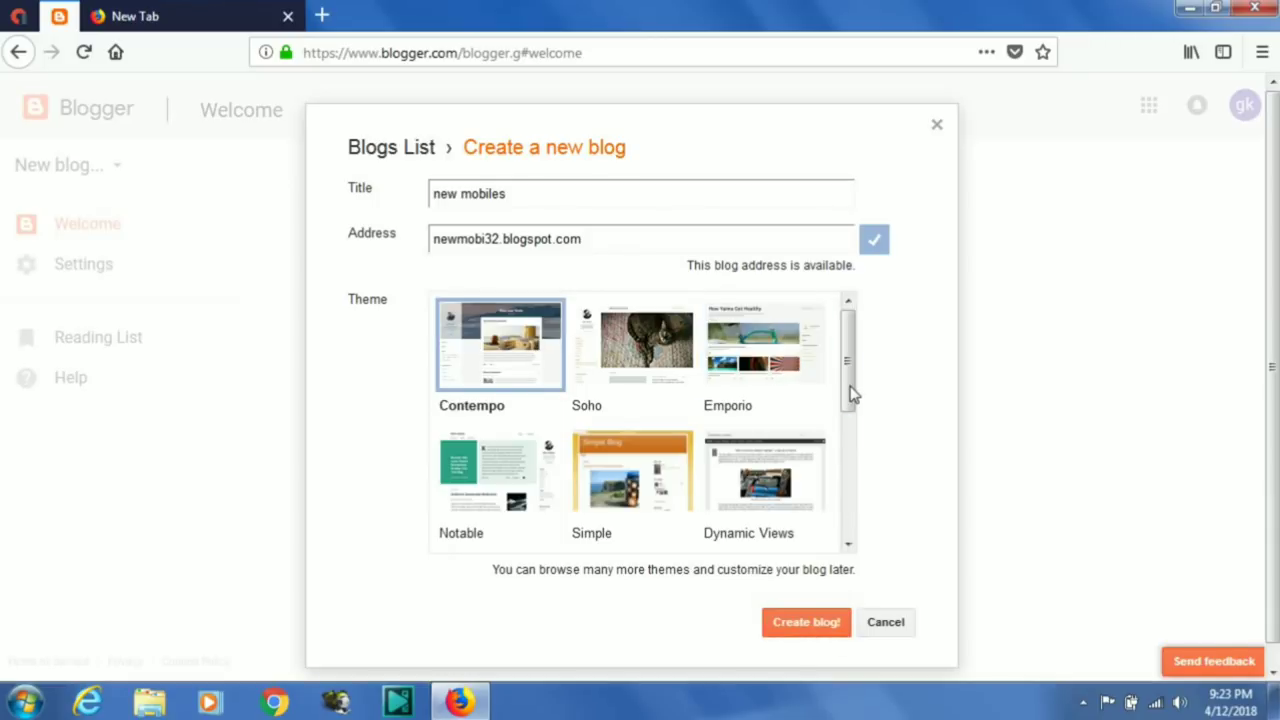
- Choose the Picture Window theme and create the blog
{"action": "left_click_drag", "start_coordinate": [851, 393], "coordinate": [853, 620]}
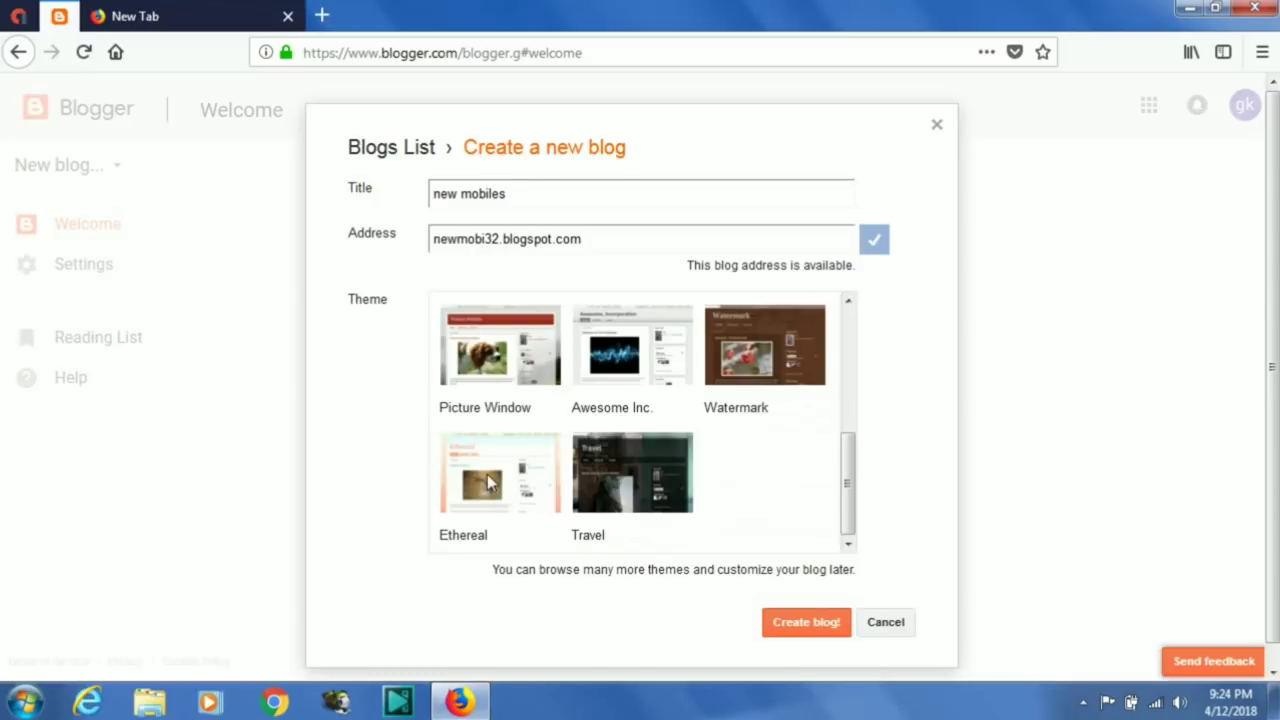
{"action": "left_click", "coordinate": [477, 366]}
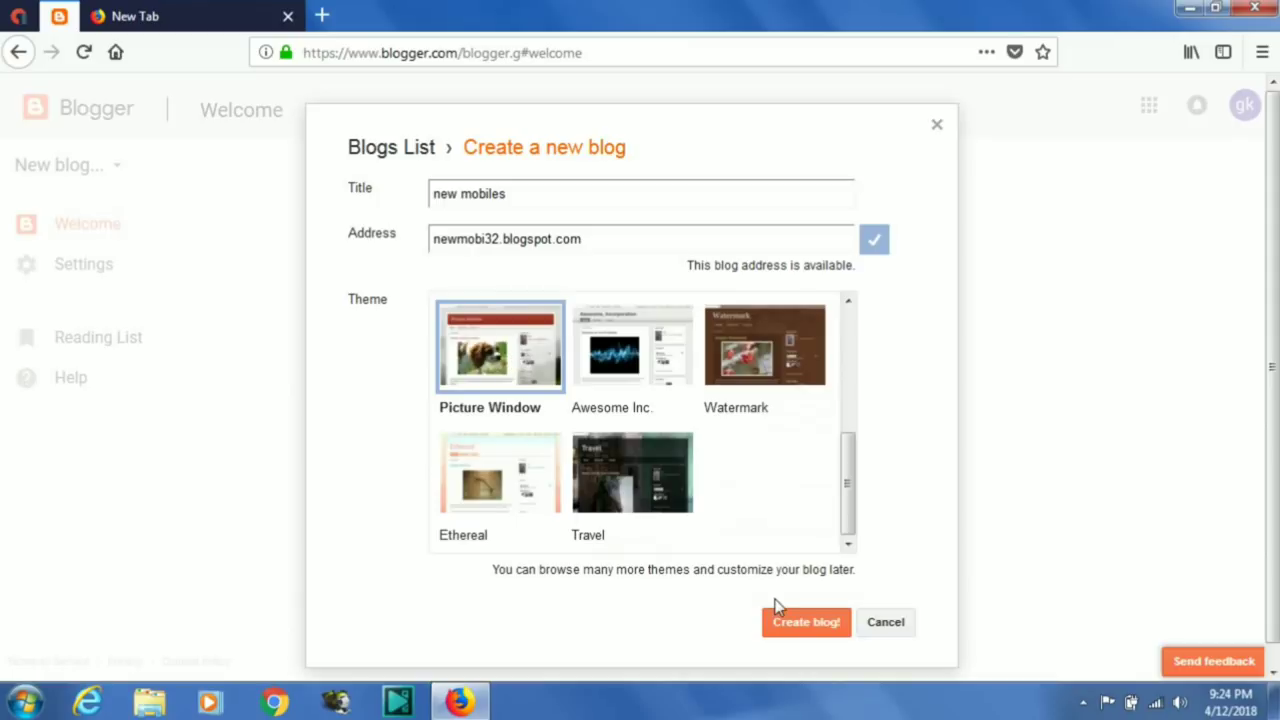
{"action": "left_click", "coordinate": [795, 627]}
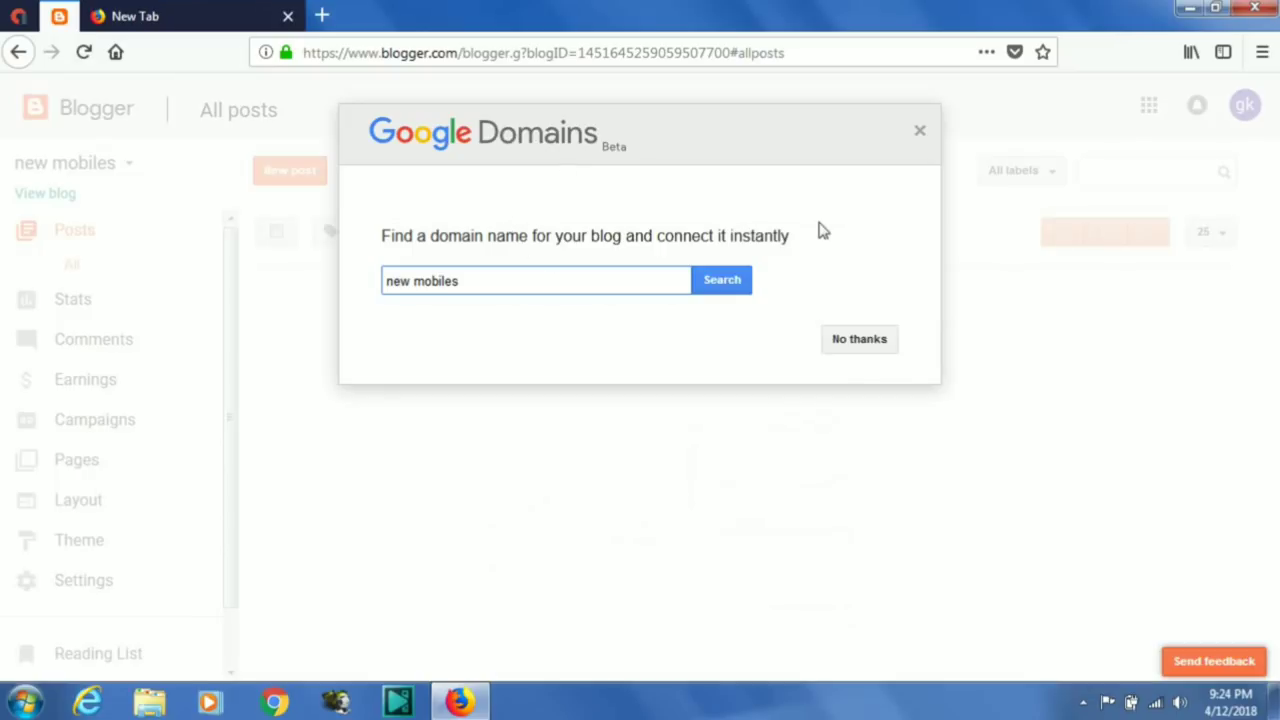
- Search Google Domains for "new mobiles" and review the offered domain names and their yearly prices
{"action": "left_click", "coordinate": [725, 288]}
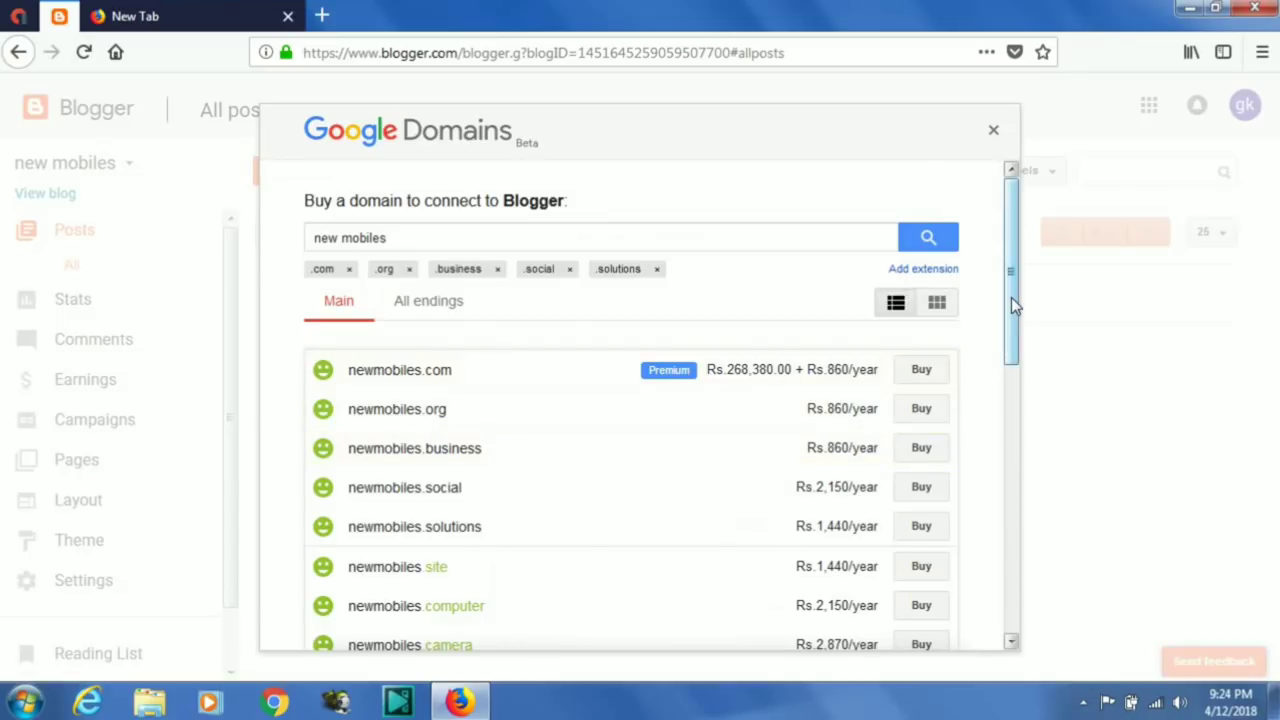
{"action": "scroll", "coordinate": [1011, 316], "scroll_direction": "down", "scroll_amount": 1}
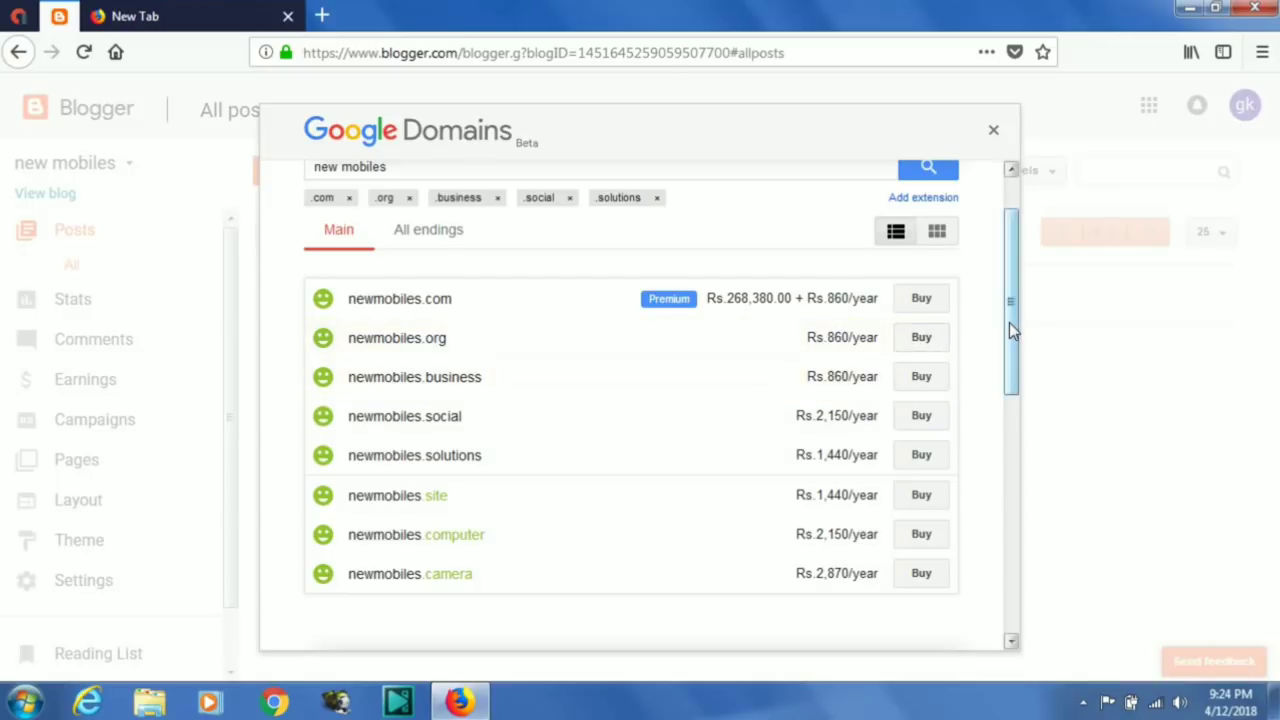
{"action": "left_click_drag", "start_coordinate": [1008, 322], "coordinate": [1006, 219]}
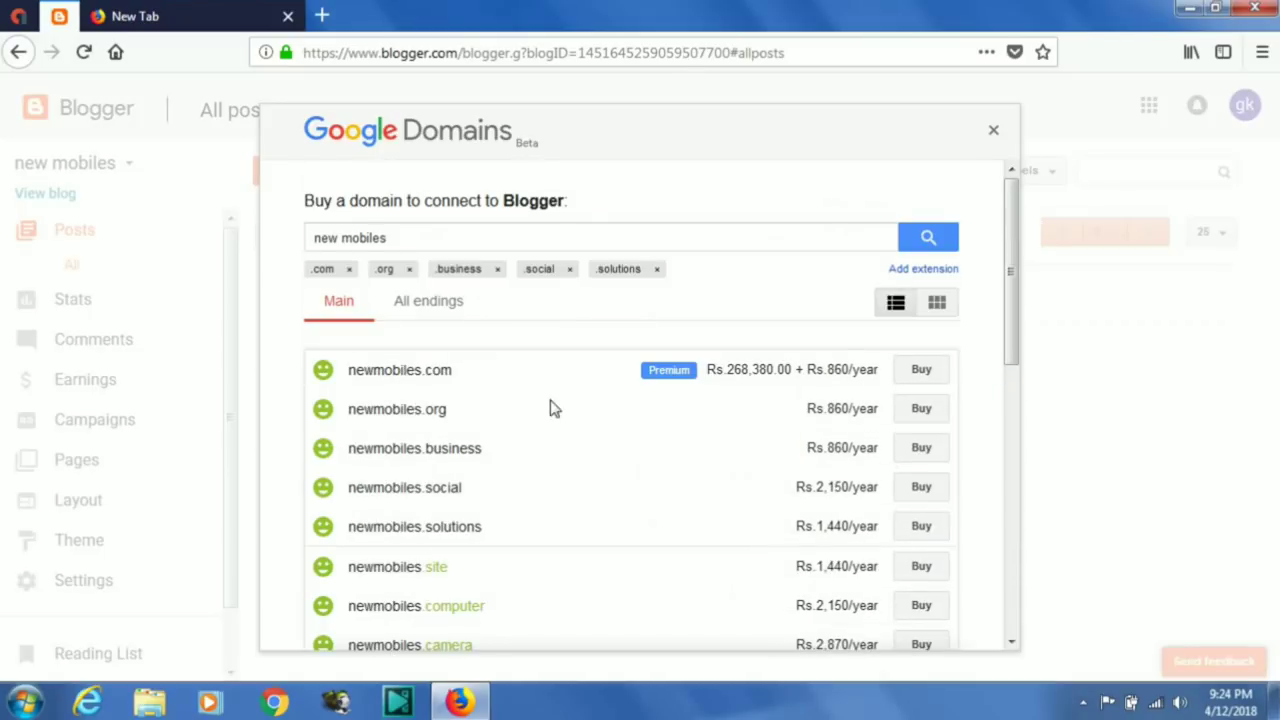
- Dismiss the Google Domains offer and open the new mobiles blog's theme for customization
{"action": "left_click", "coordinate": [995, 133]}
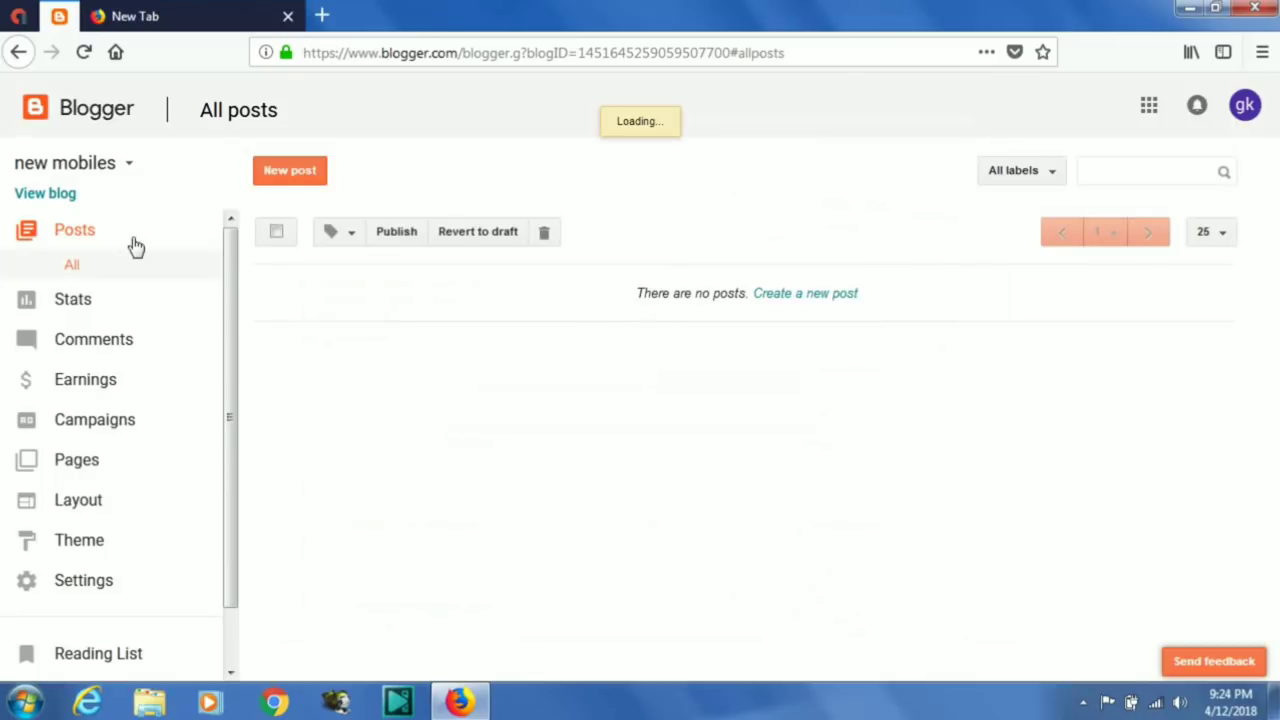
{"action": "left_click", "coordinate": [76, 548]}
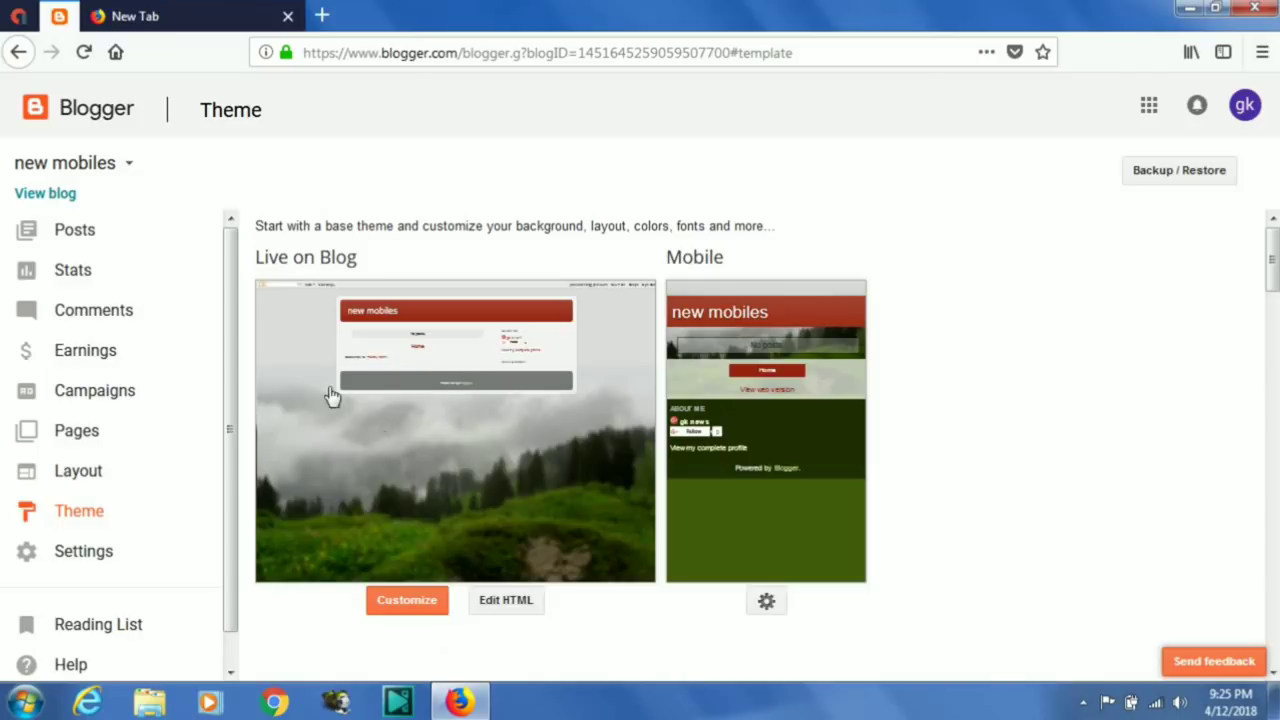
{"action": "left_click", "coordinate": [410, 601]}
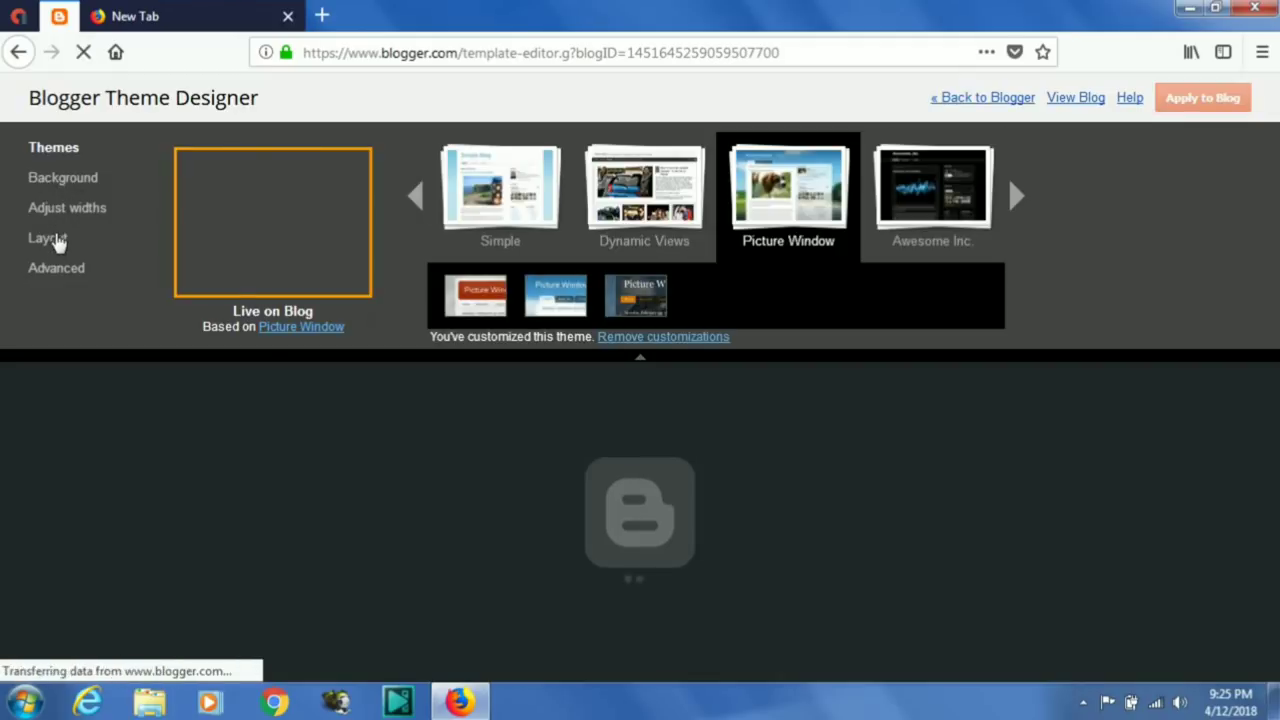
- Widen the entire blog to 1280 px in the theme's width settings
{"action": "left_click", "coordinate": [55, 215]}
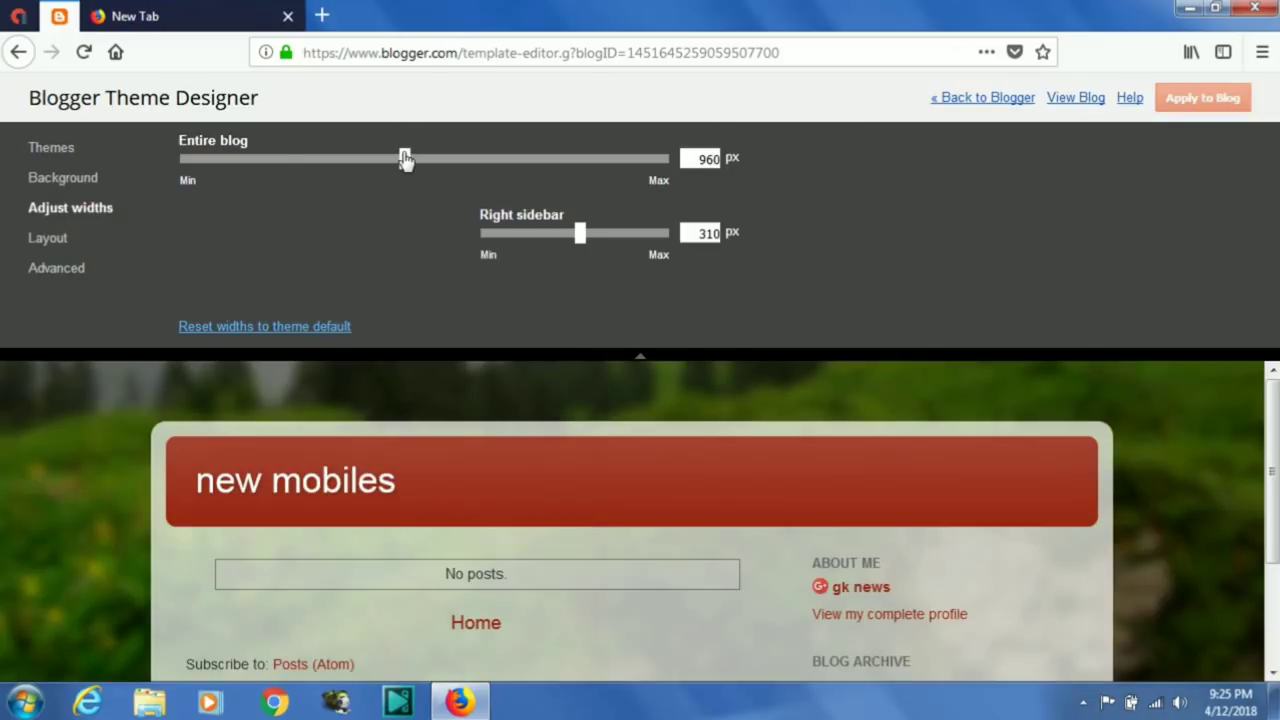
{"action": "left_click_drag", "start_coordinate": [405, 160], "coordinate": [564, 155]}
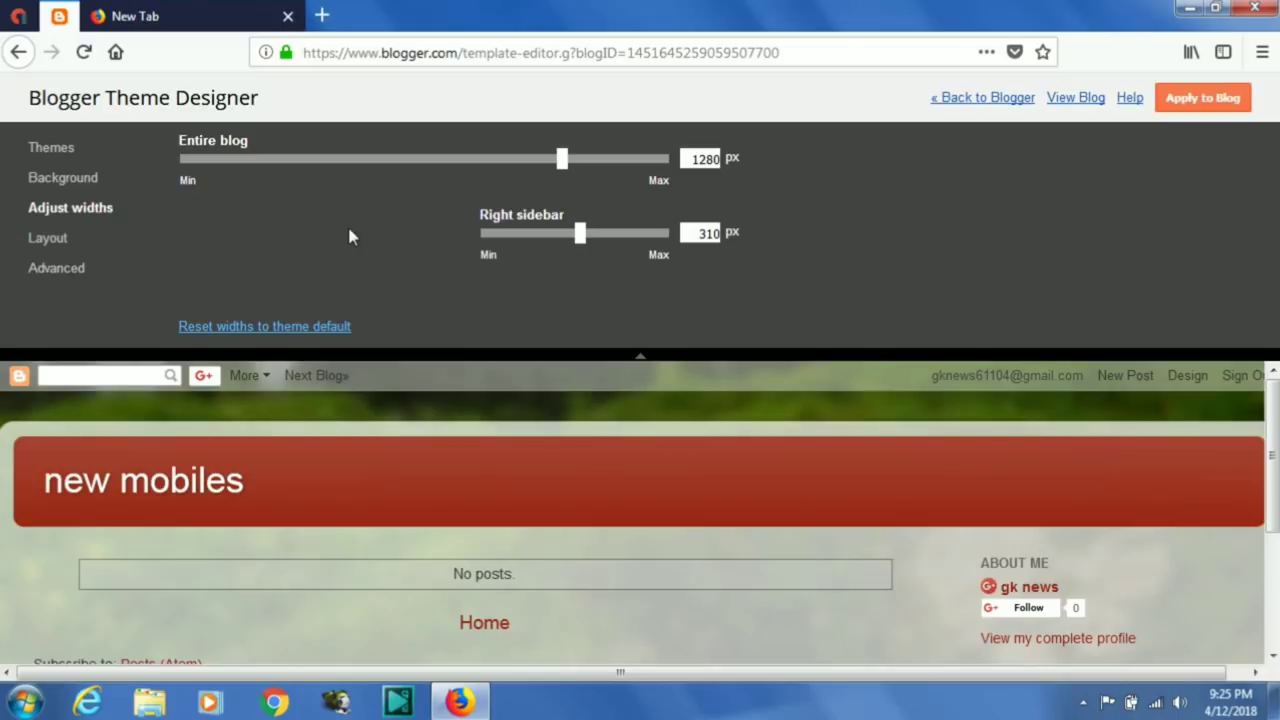
- Examine the theme's layout choices and its advanced settings for page text, links, footer links, gadgets, posts and custom CSS
{"action": "left_click", "coordinate": [62, 246]}
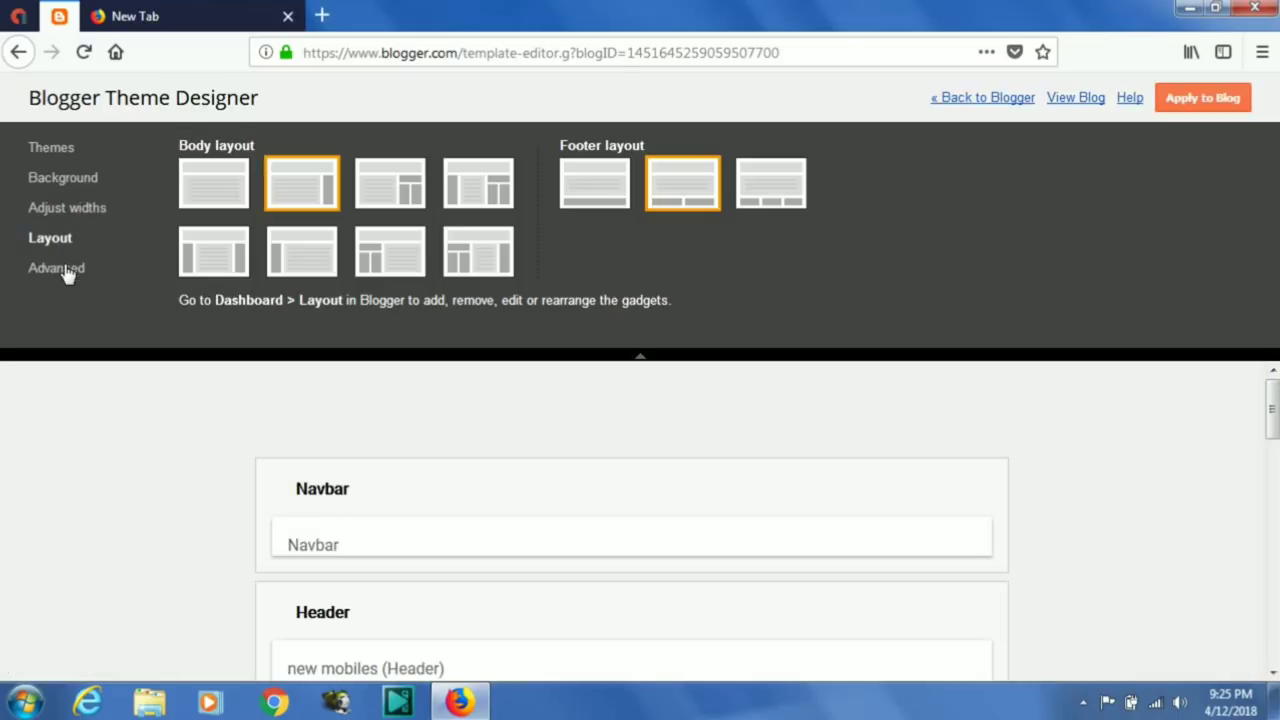
{"action": "left_click", "coordinate": [62, 270]}
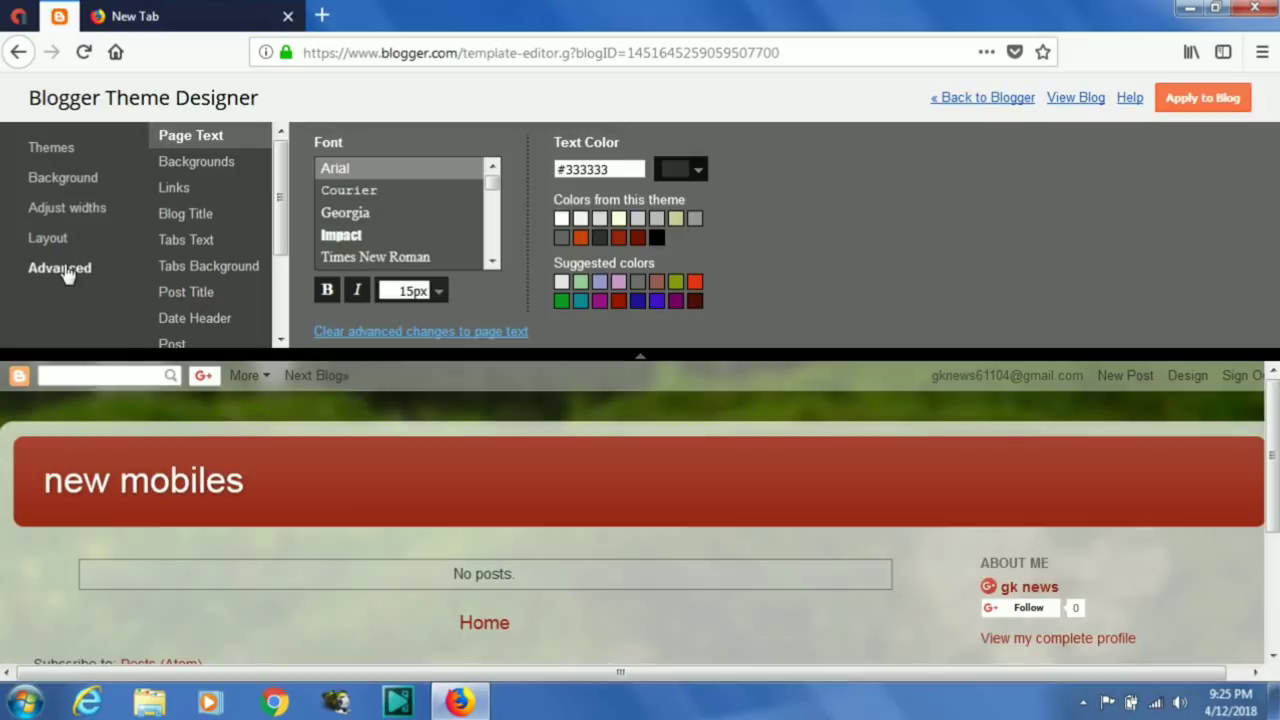
{"action": "left_click", "coordinate": [176, 190]}
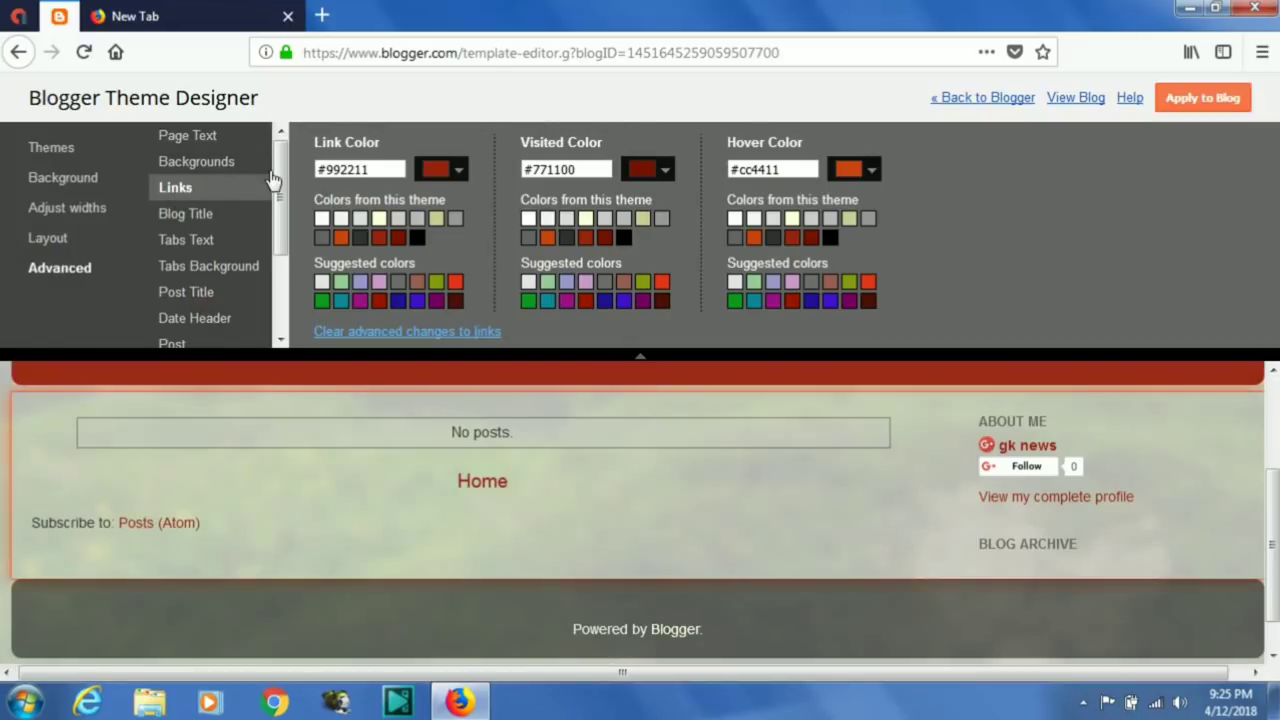
{"action": "left_click_drag", "start_coordinate": [281, 191], "coordinate": [283, 270]}
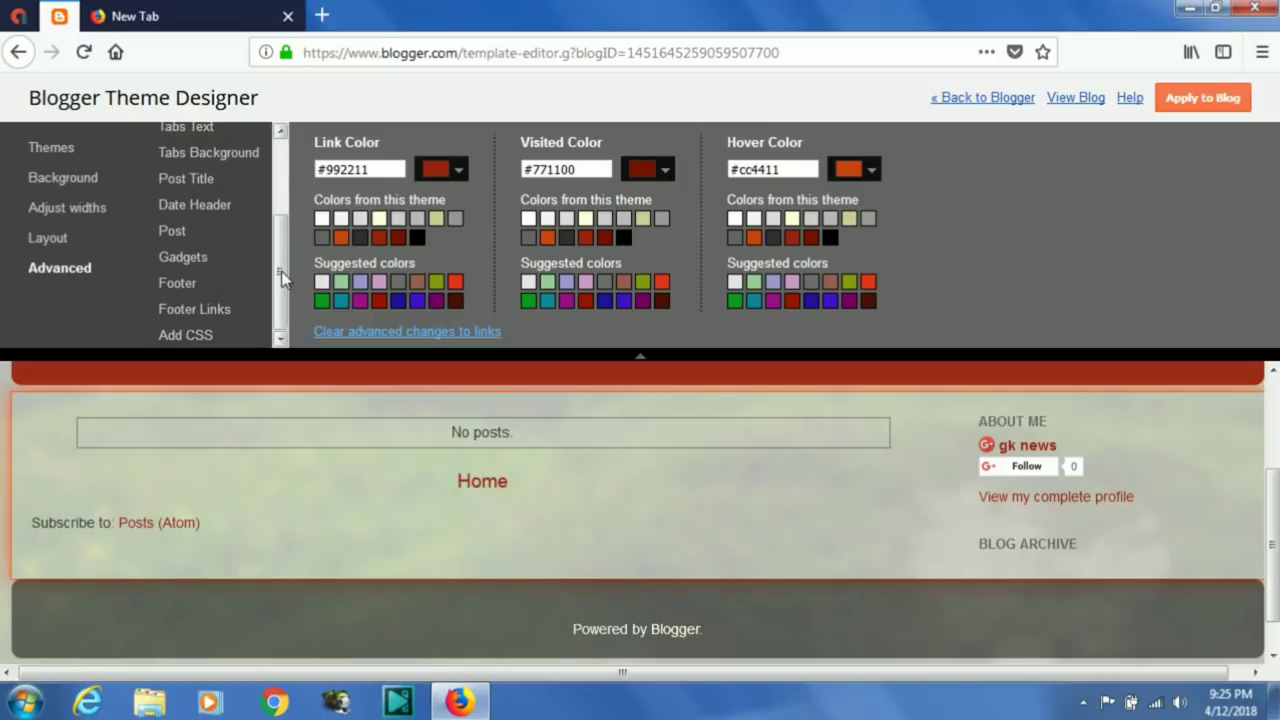
{"action": "left_click", "coordinate": [195, 312]}
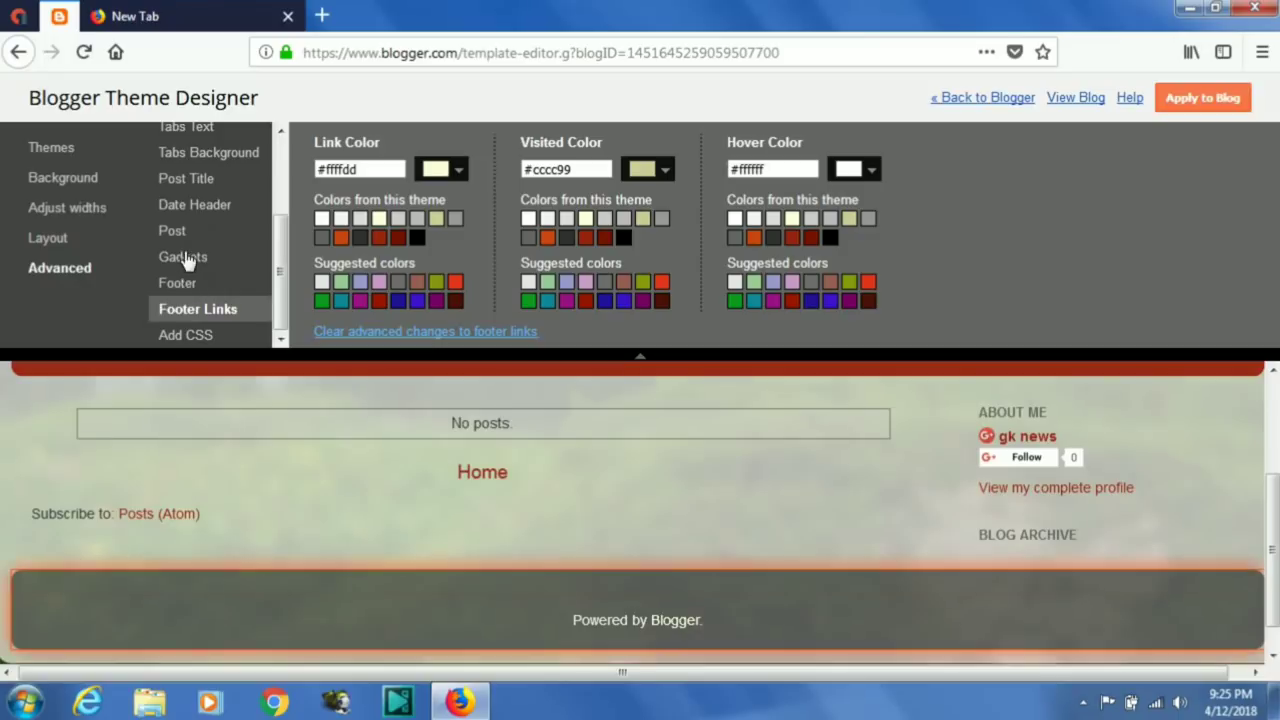
{"action": "left_click", "coordinate": [185, 258]}
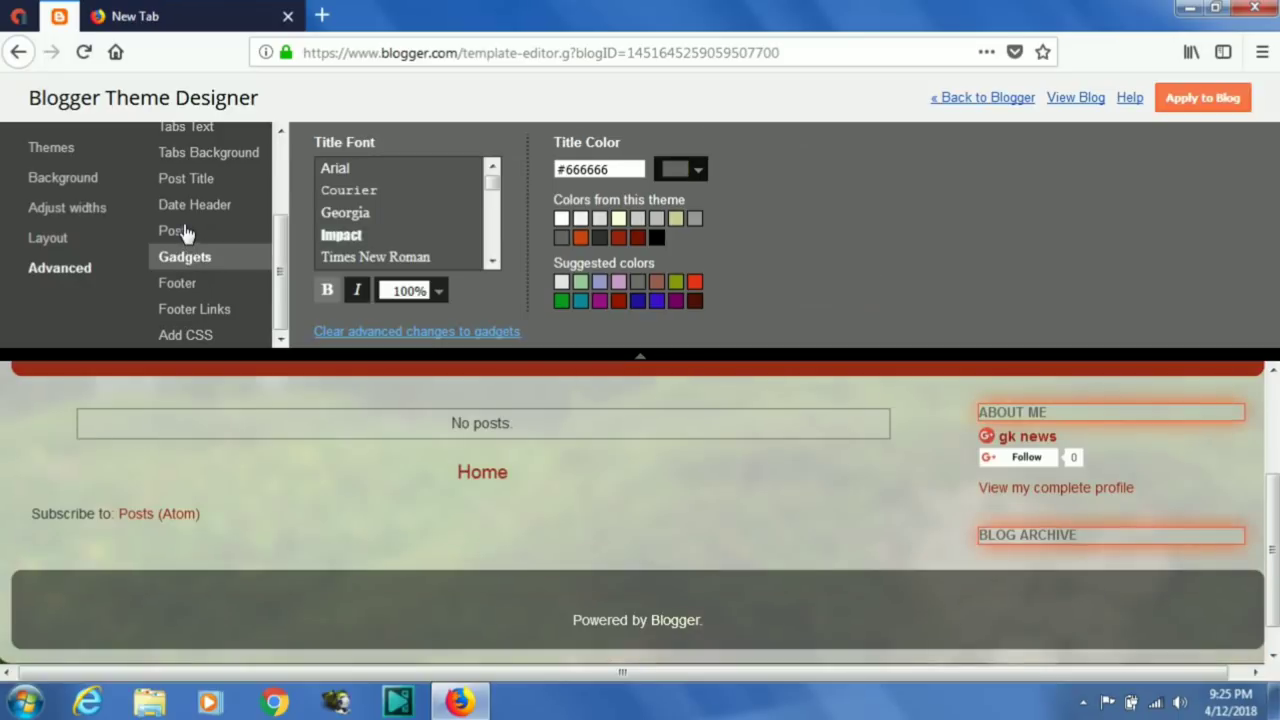
{"action": "left_click", "coordinate": [185, 232]}
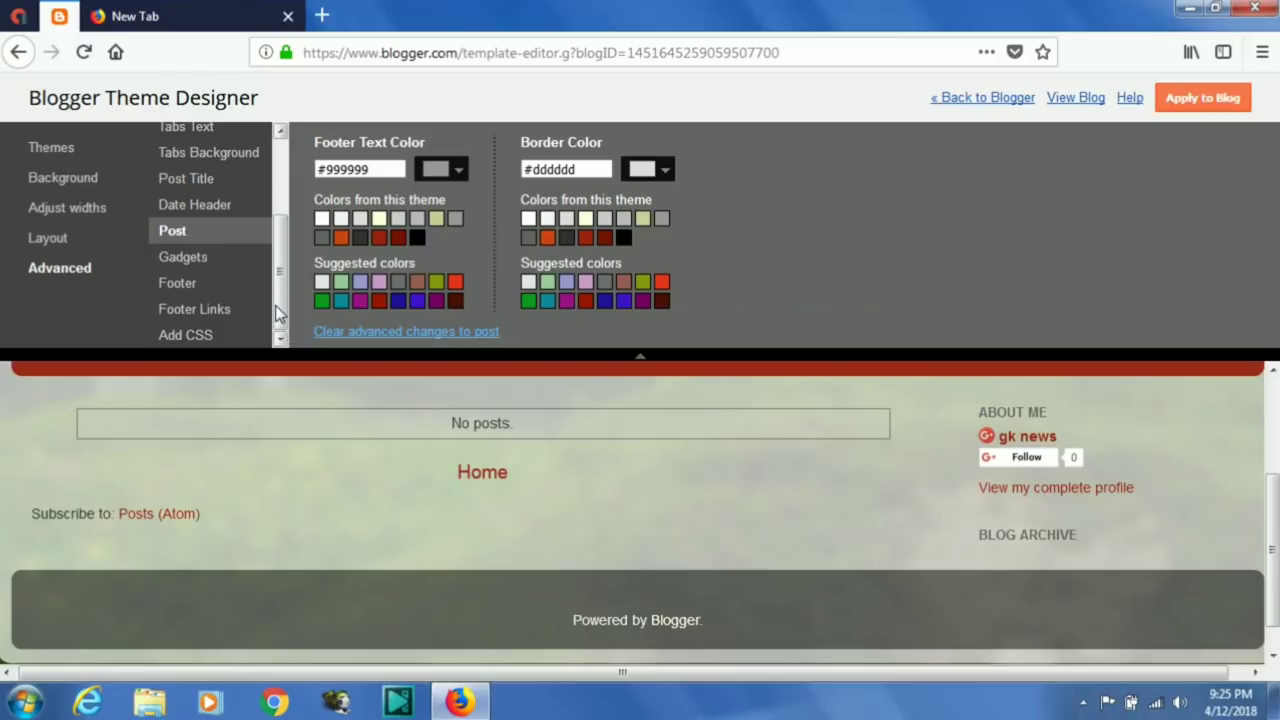
{"action": "left_click", "coordinate": [190, 337]}
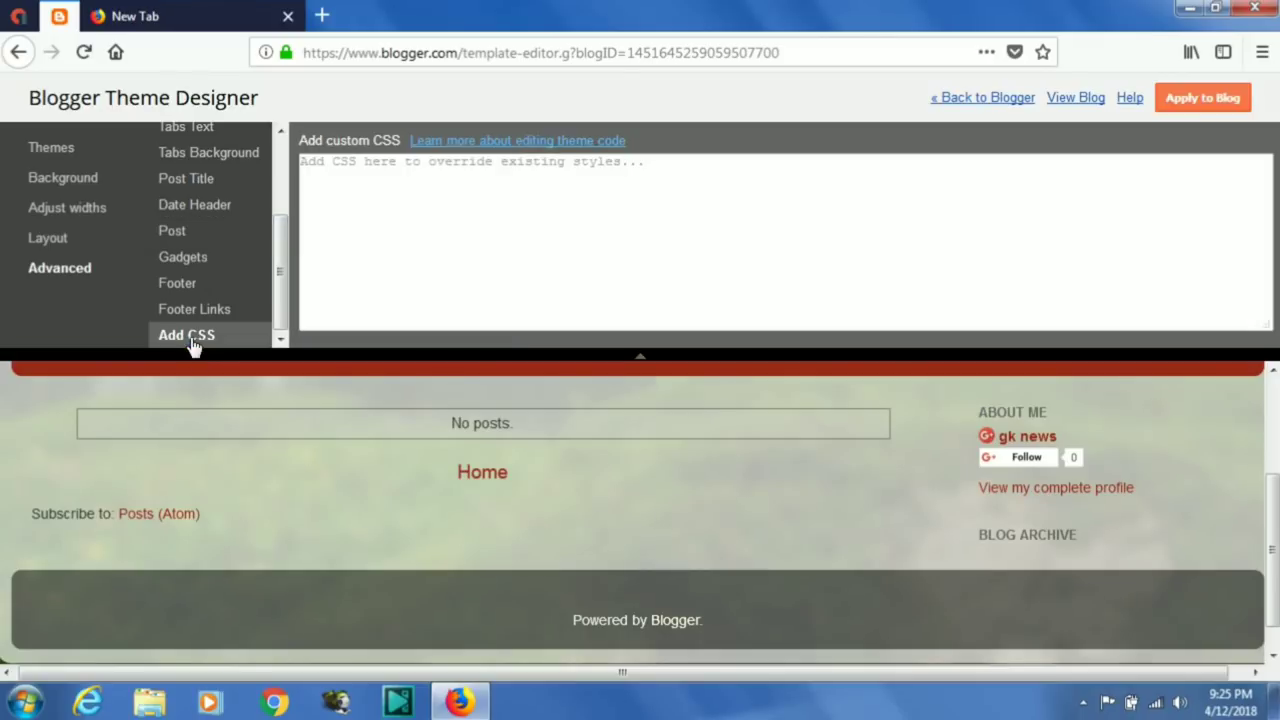
{"action": "left_click", "coordinate": [439, 170]}
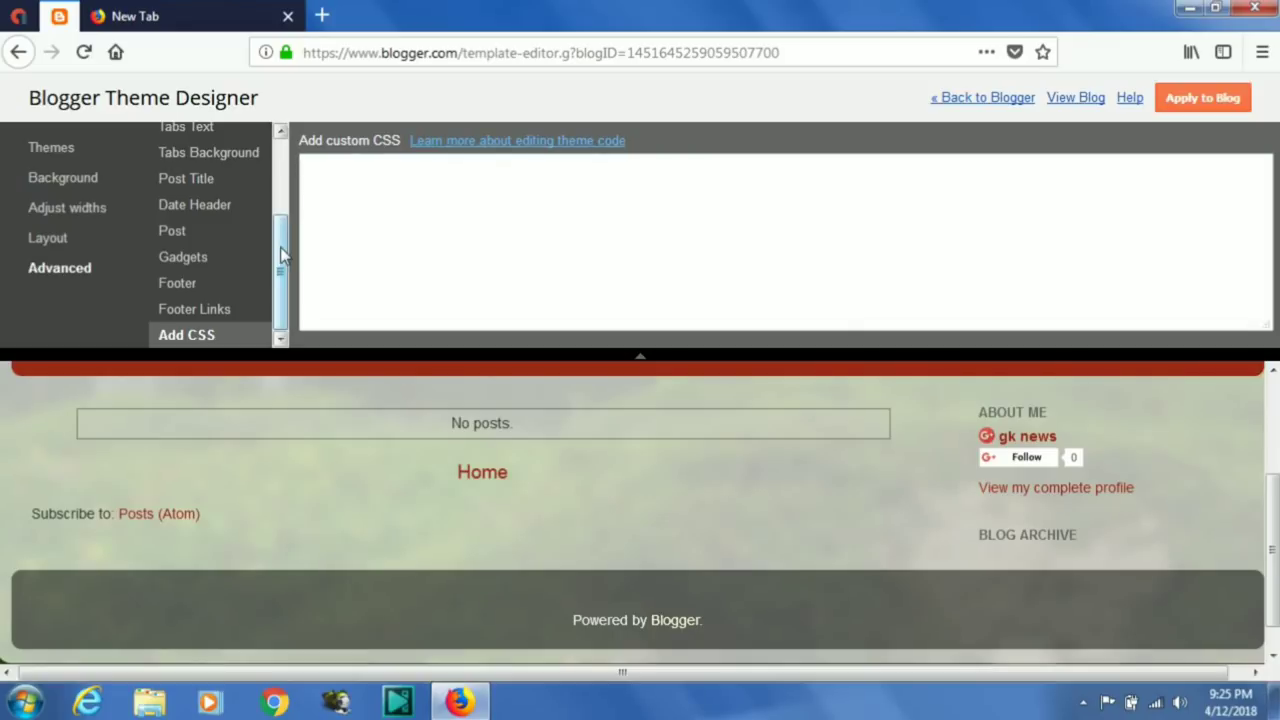
{"action": "left_click_drag", "start_coordinate": [281, 256], "coordinate": [278, 162]}
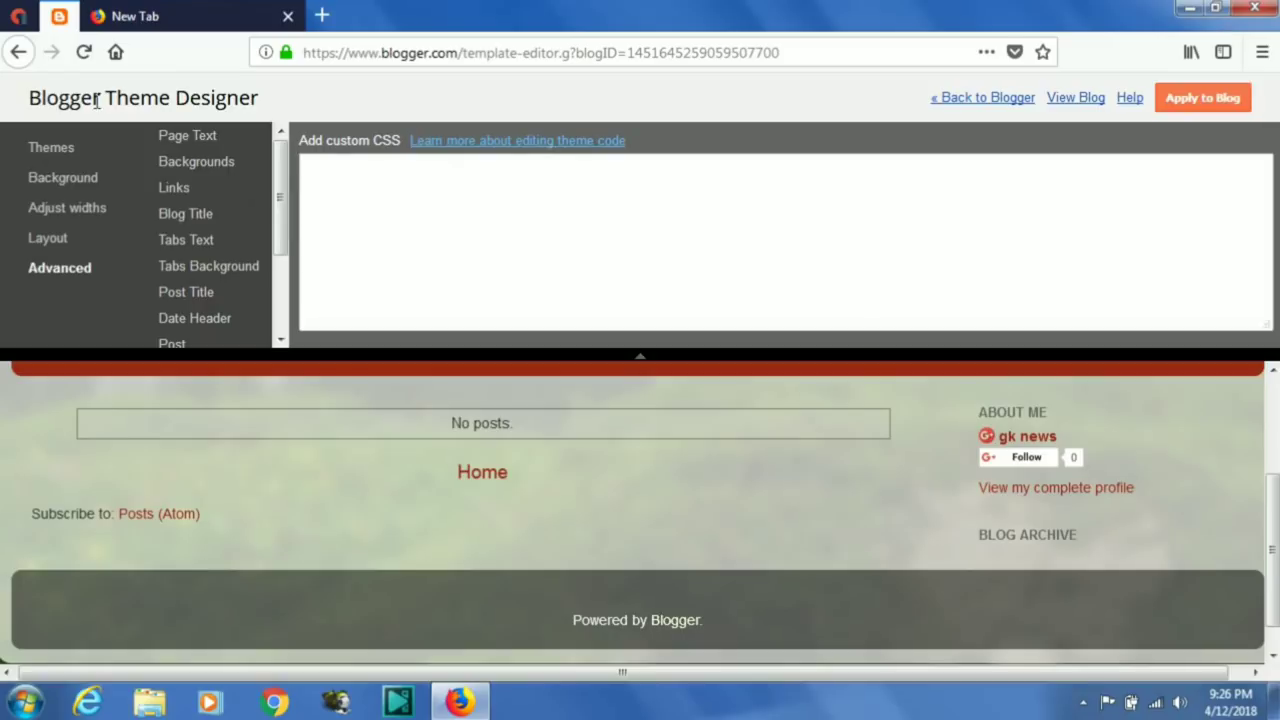
- Leave the Theme Designer without applying the changes, view the live blog and return to the dashboard
{"action": "left_click", "coordinate": [994, 100]}
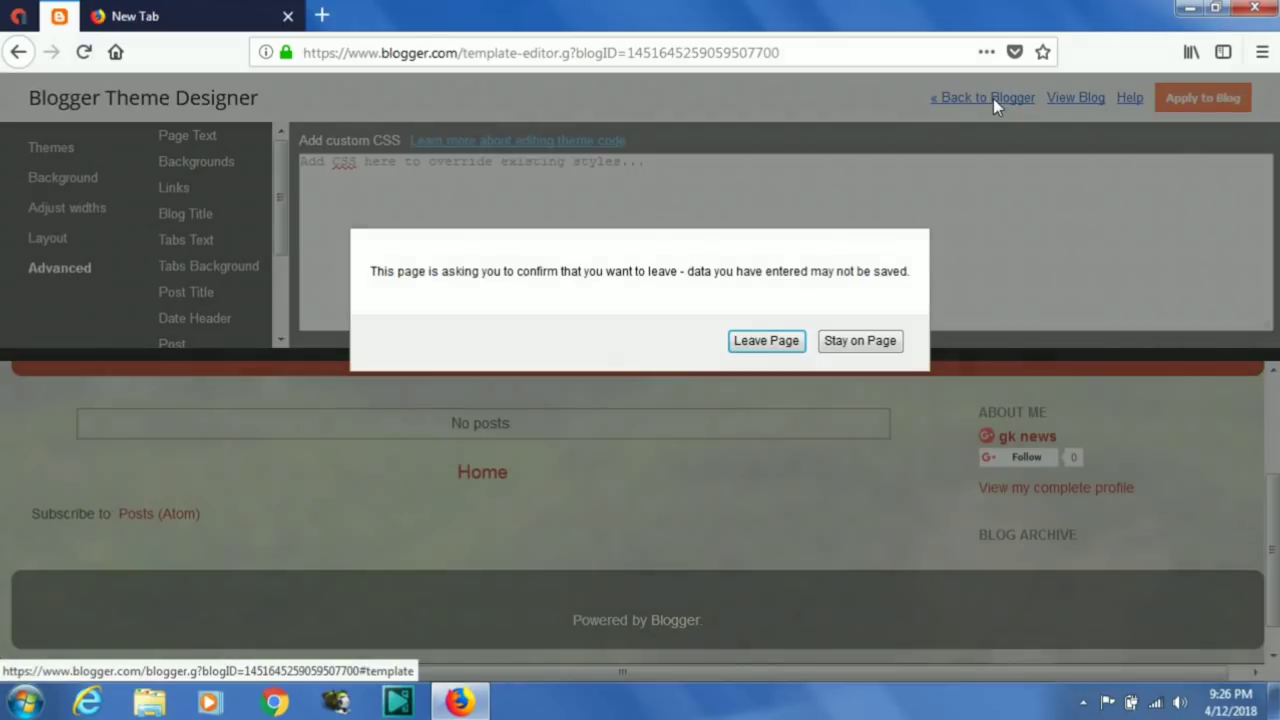
{"action": "left_click", "coordinate": [770, 344]}
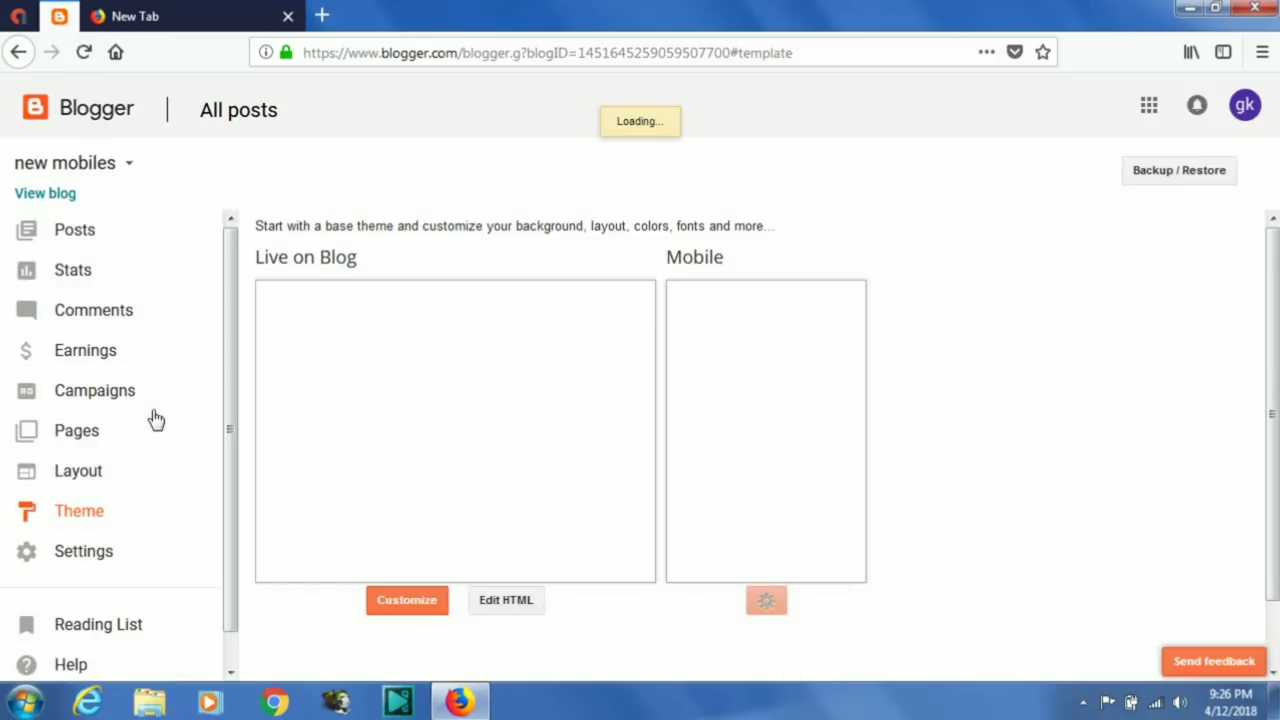
{"action": "left_click", "coordinate": [46, 196]}
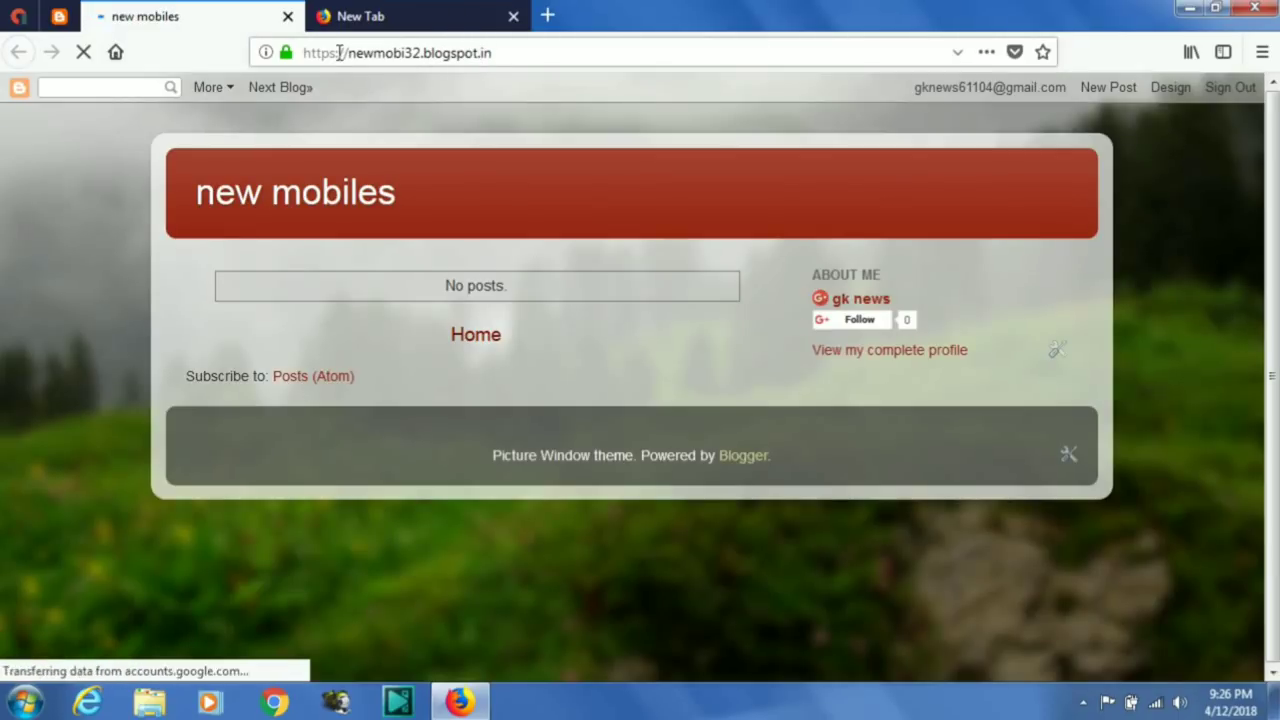
{"action": "left_click", "coordinate": [59, 17]}
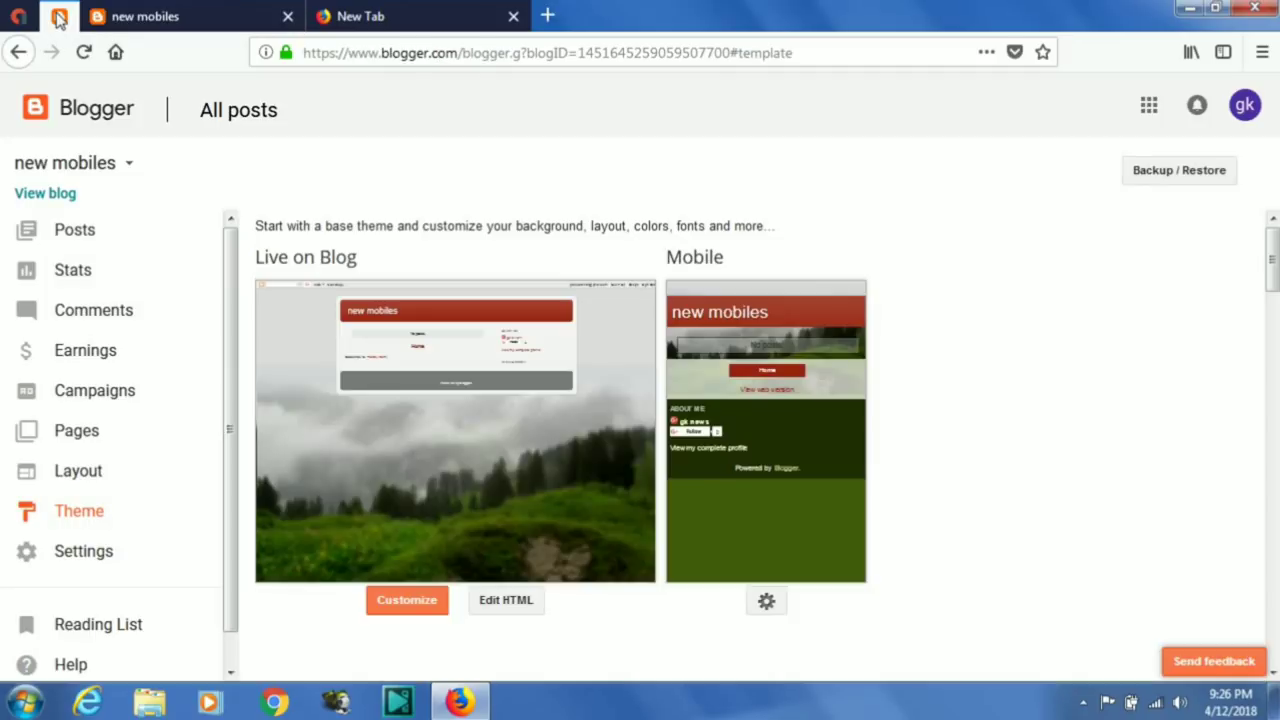
- Search the web for "new mobmobiles" in the empty browser tab
{"action": "left_click", "coordinate": [440, 15]}
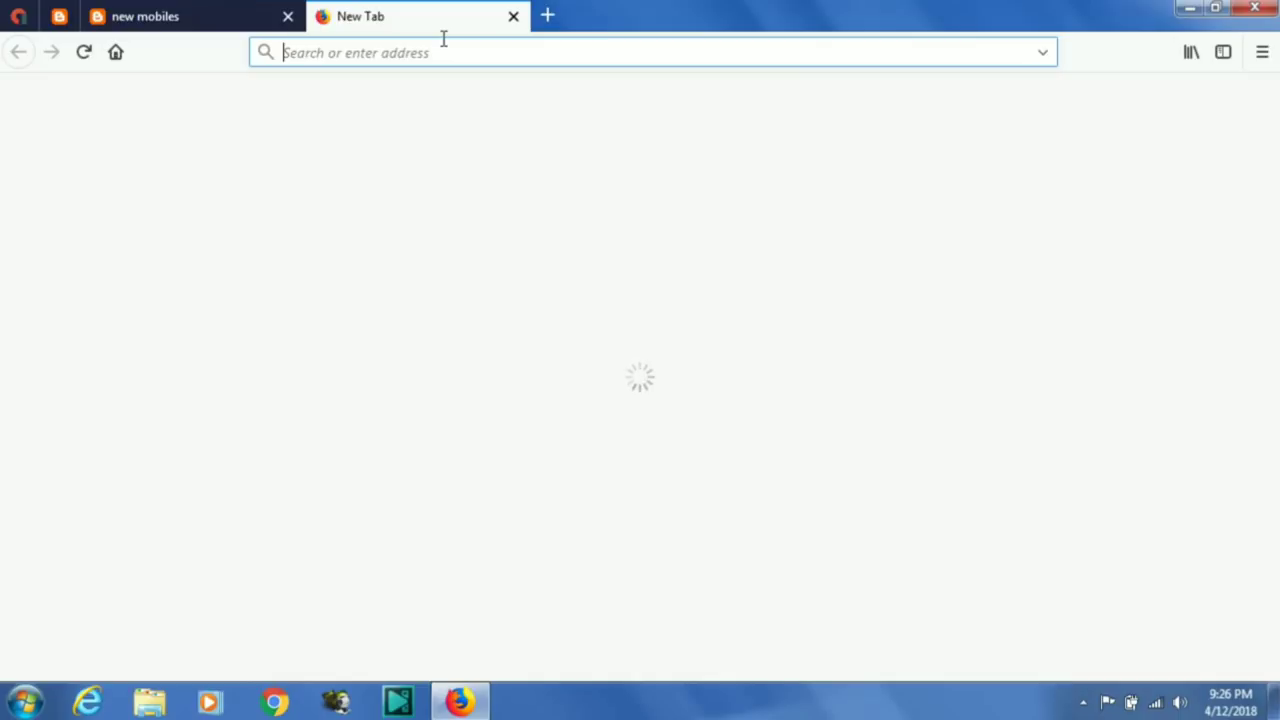
{"action": "type", "text": "new "}
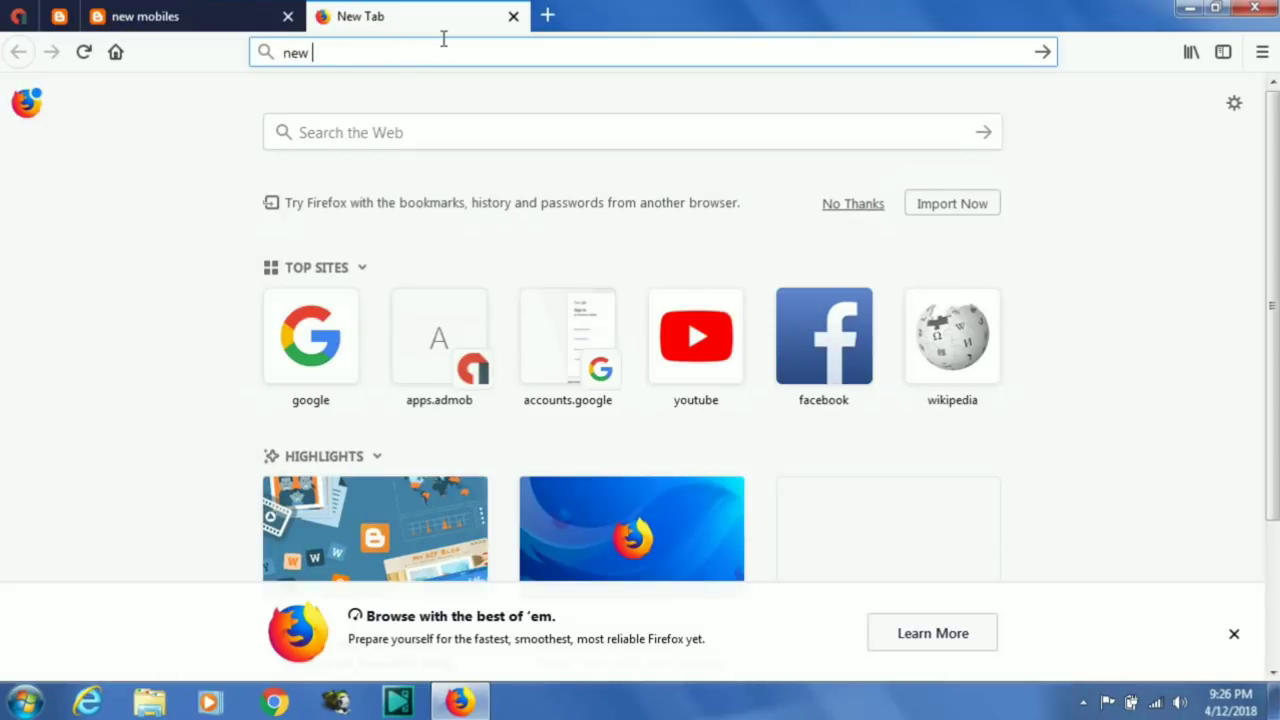
{"action": "type", "text": "mo"}
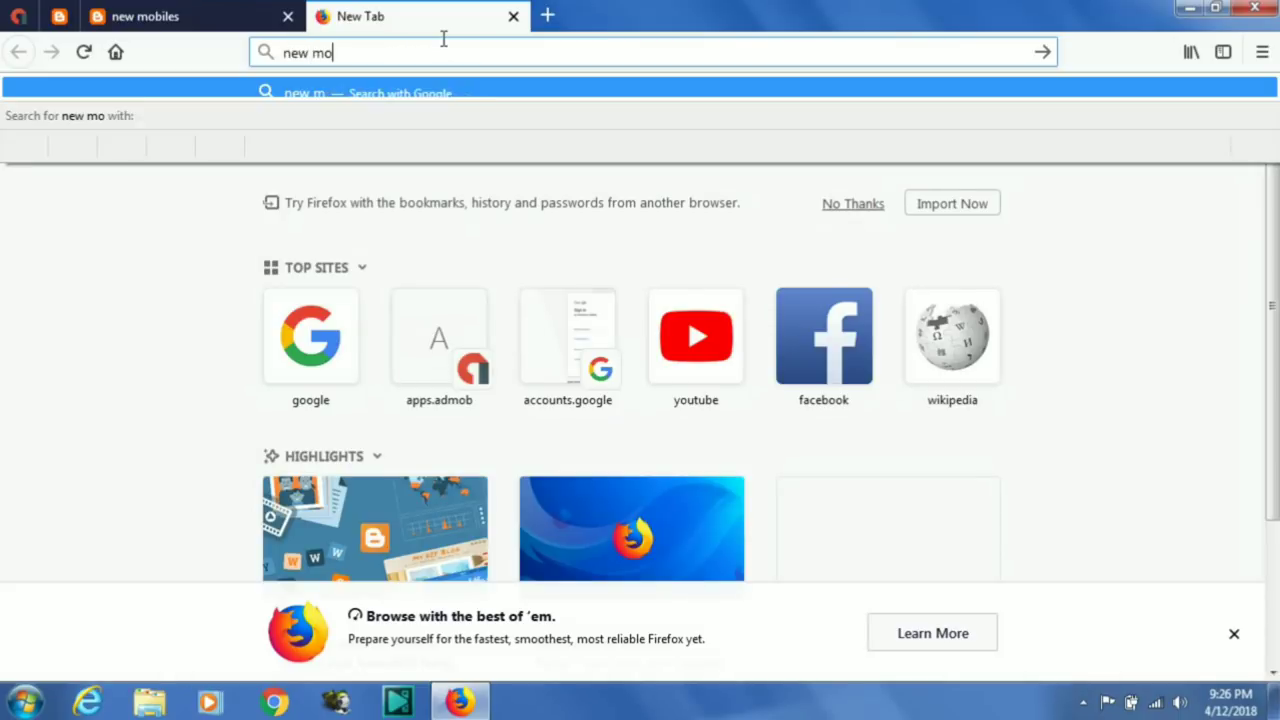
{"action": "type", "text": "bmobiles"}
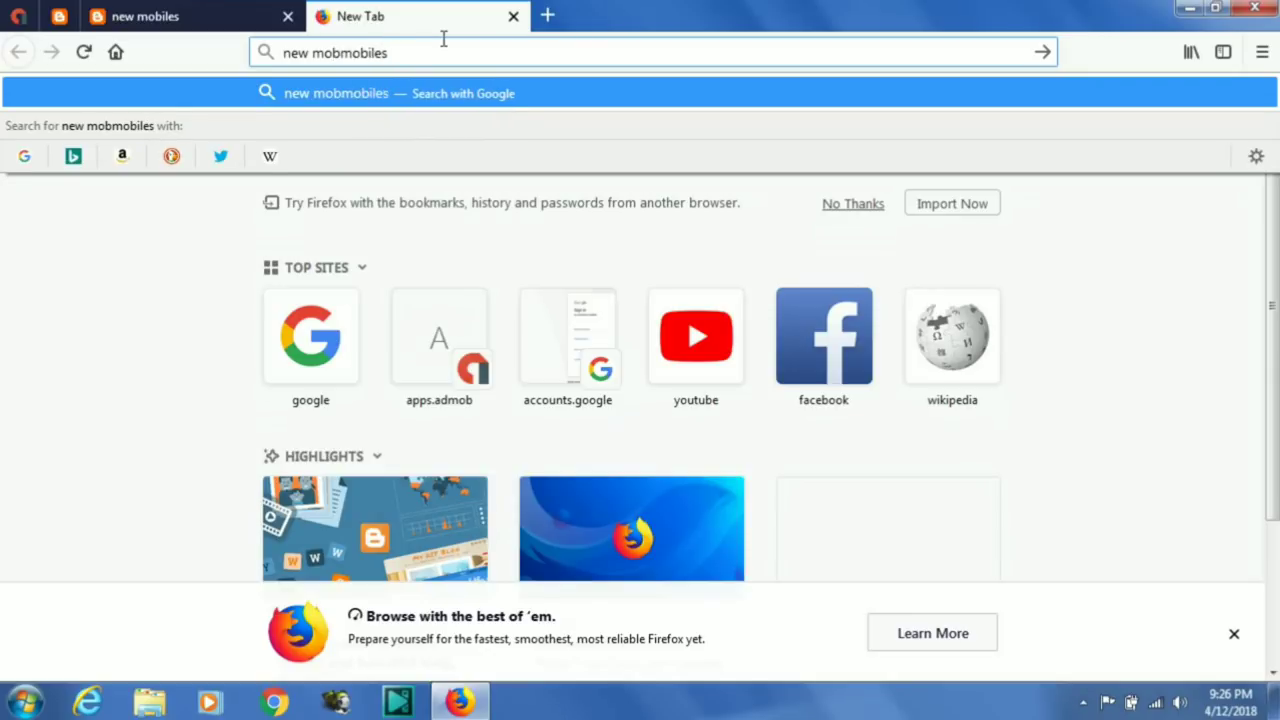
{"action": "key", "text": "Return"}
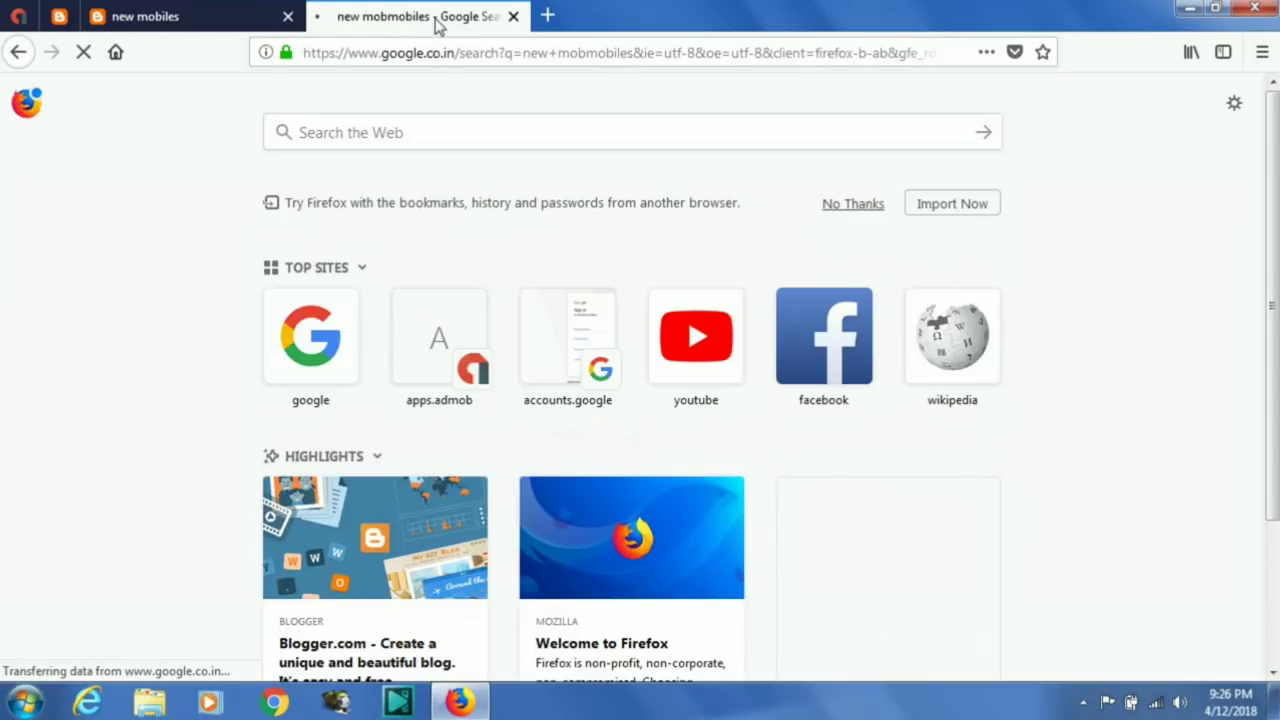
- Close the live blog's tab and open the MySmartPrice page on latest mobile phones from the search results
{"action": "left_click", "coordinate": [147, 18]}
{"action": "left_click", "coordinate": [59, 18]}
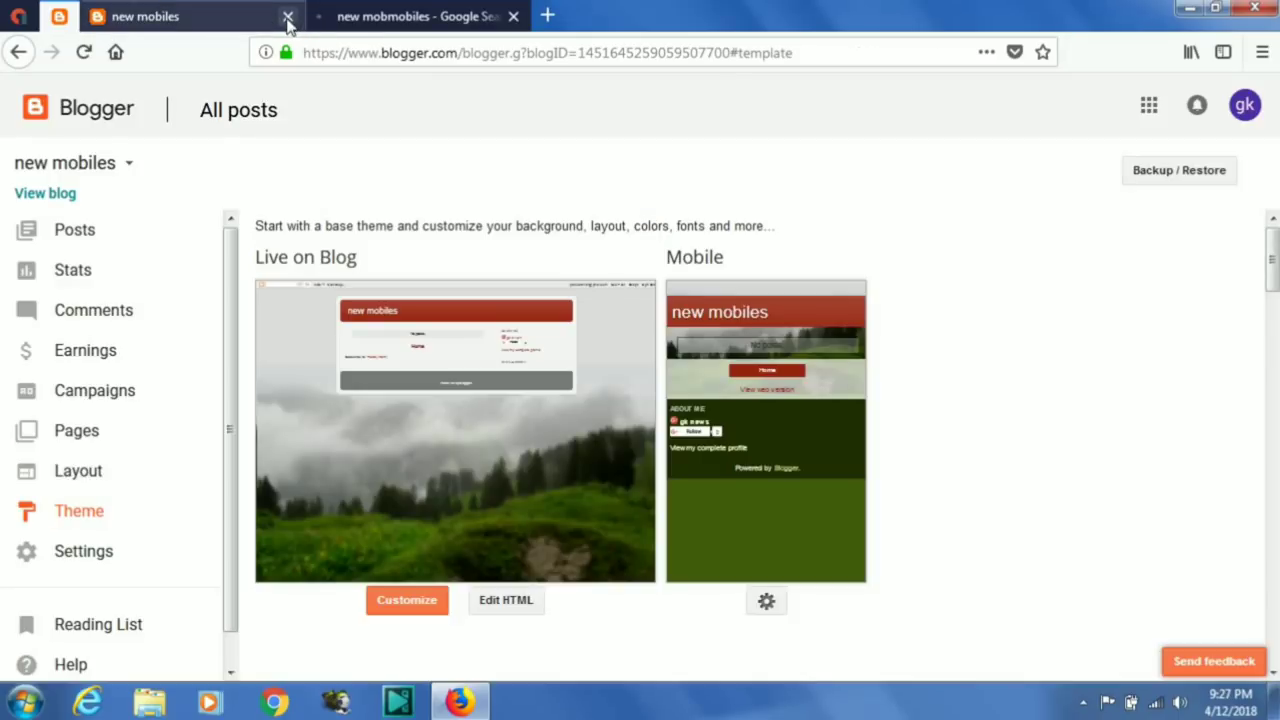
{"action": "left_click", "coordinate": [287, 17]}
{"action": "left_click", "coordinate": [287, 17]}
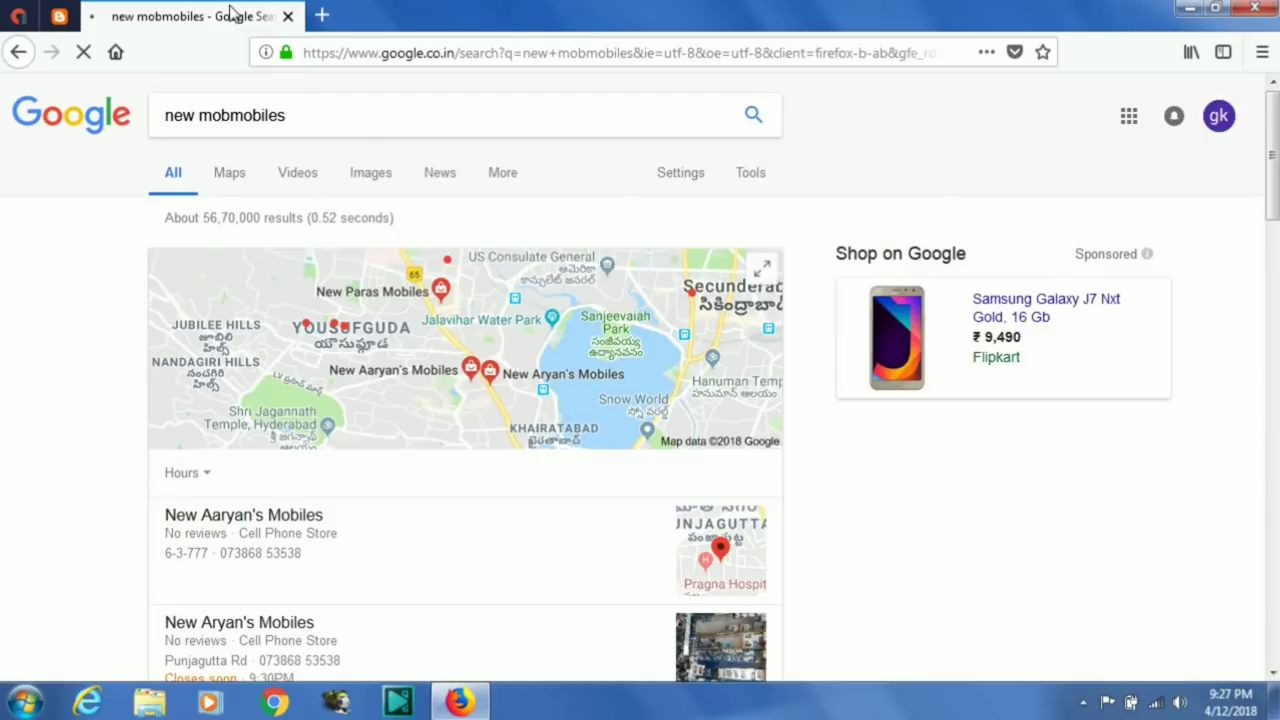
- Return to the Blogger dashboard and open the new mobiles blog's posts
{"action": "left_click", "coordinate": [57, 18]}
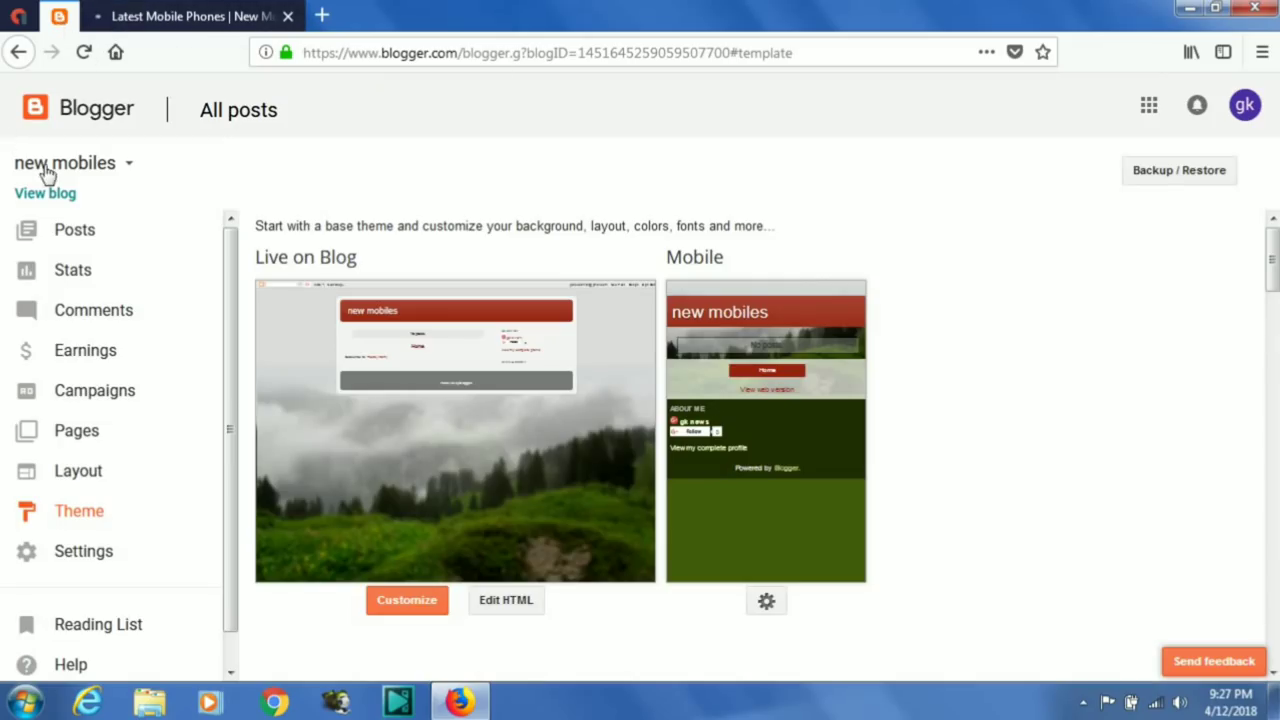
{"action": "left_click", "coordinate": [72, 234]}
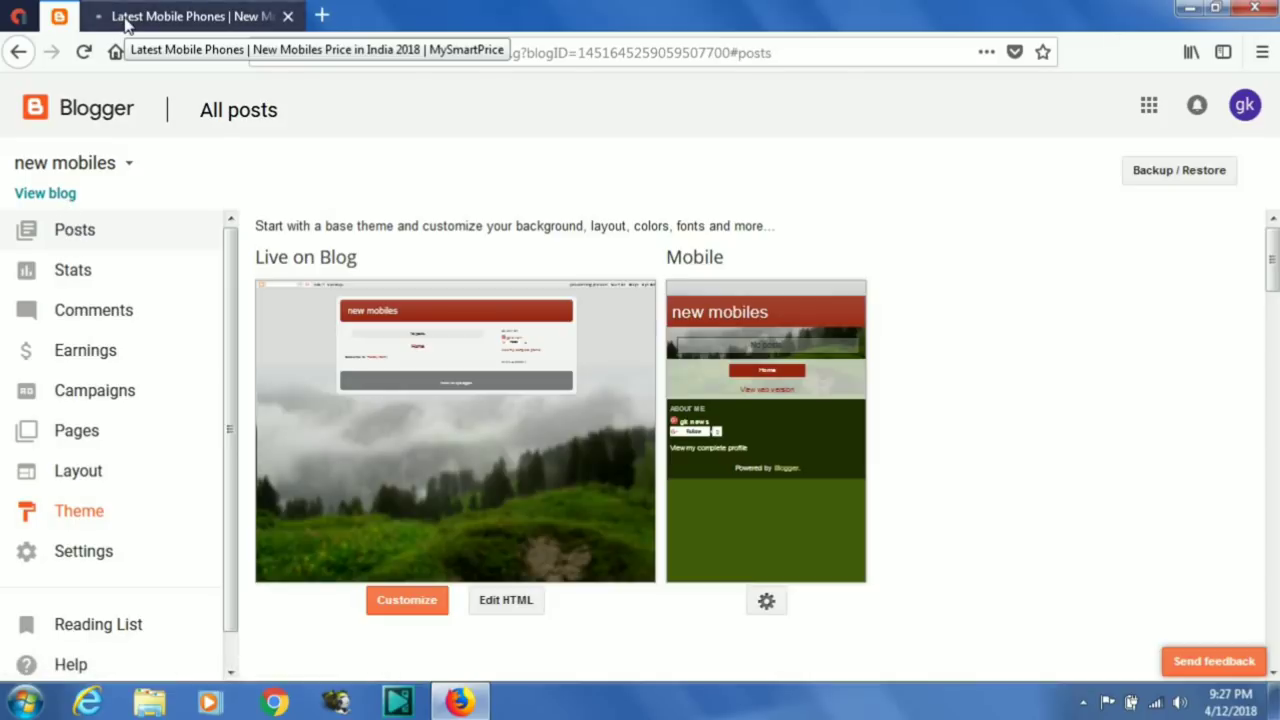
- Look through the MySmartPrice latest mobile phones page for models, specifications and prices, and dismiss the extension offer
{"action": "left_click", "coordinate": [125, 20]}
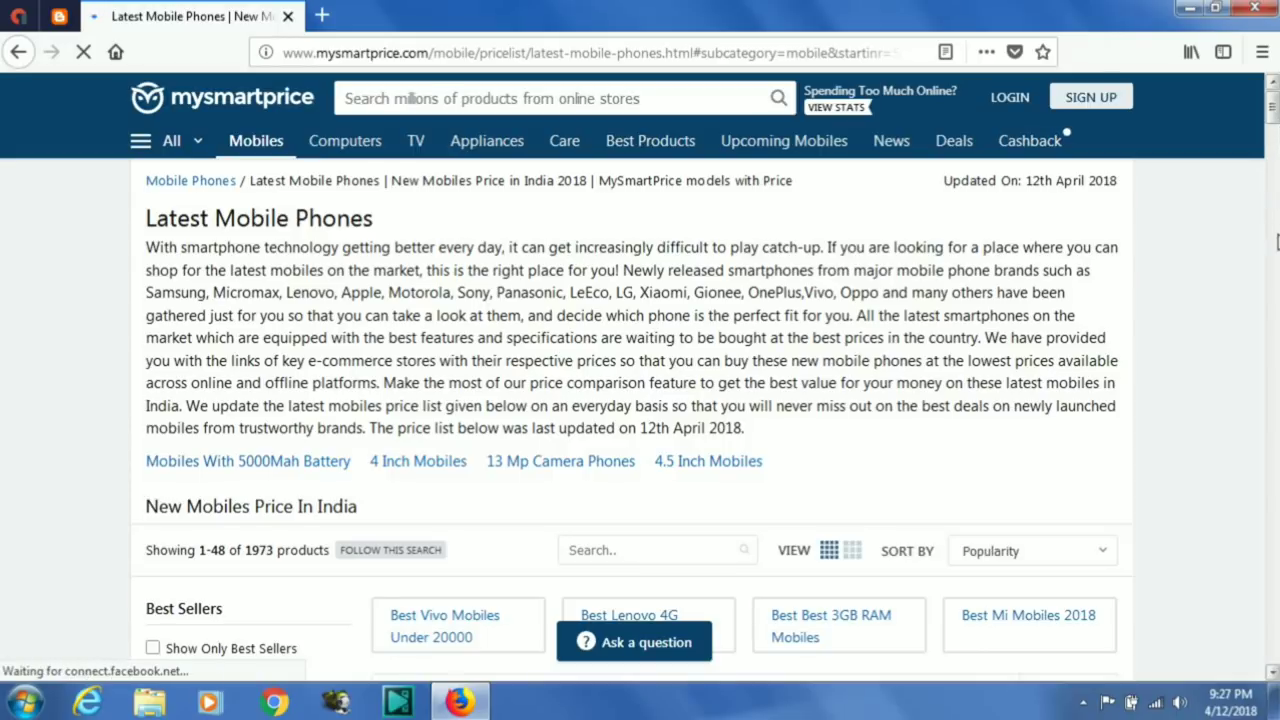
{"action": "scroll", "coordinate": [1276, 242], "scroll_direction": "down", "scroll_amount": 15}
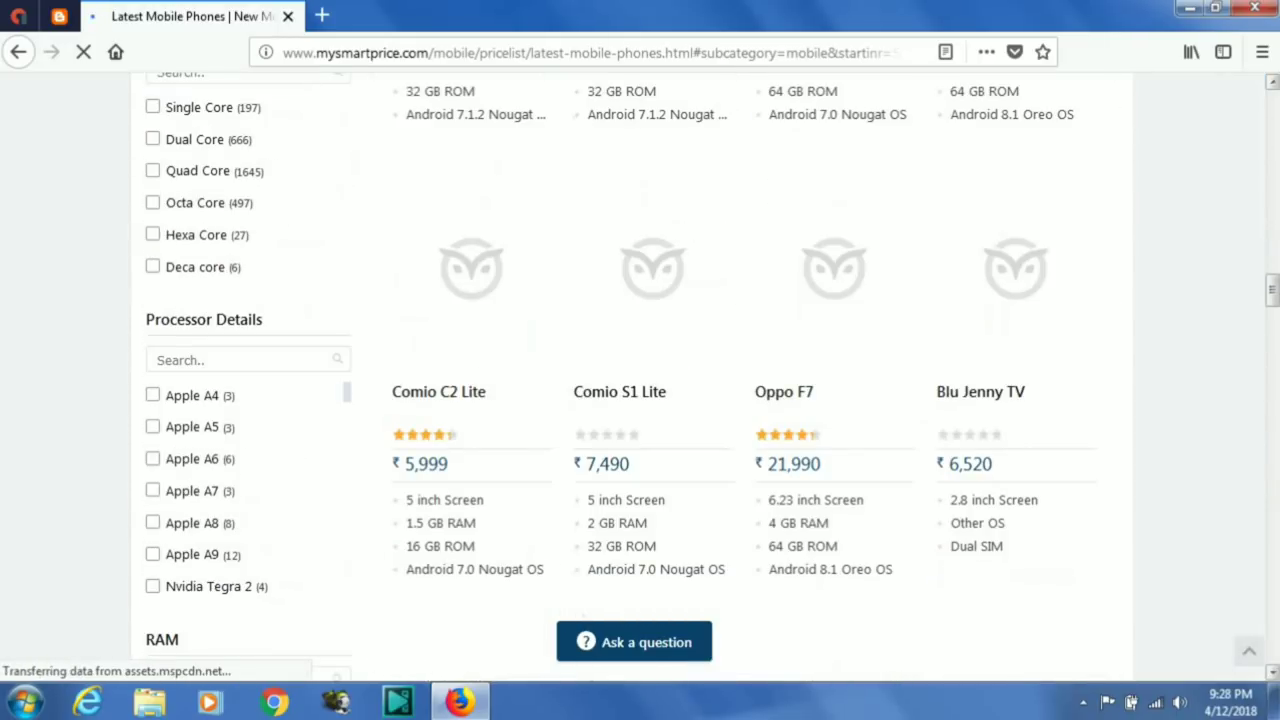
{"action": "left_click_drag", "start_coordinate": [1273, 290], "coordinate": [1273, 102]}
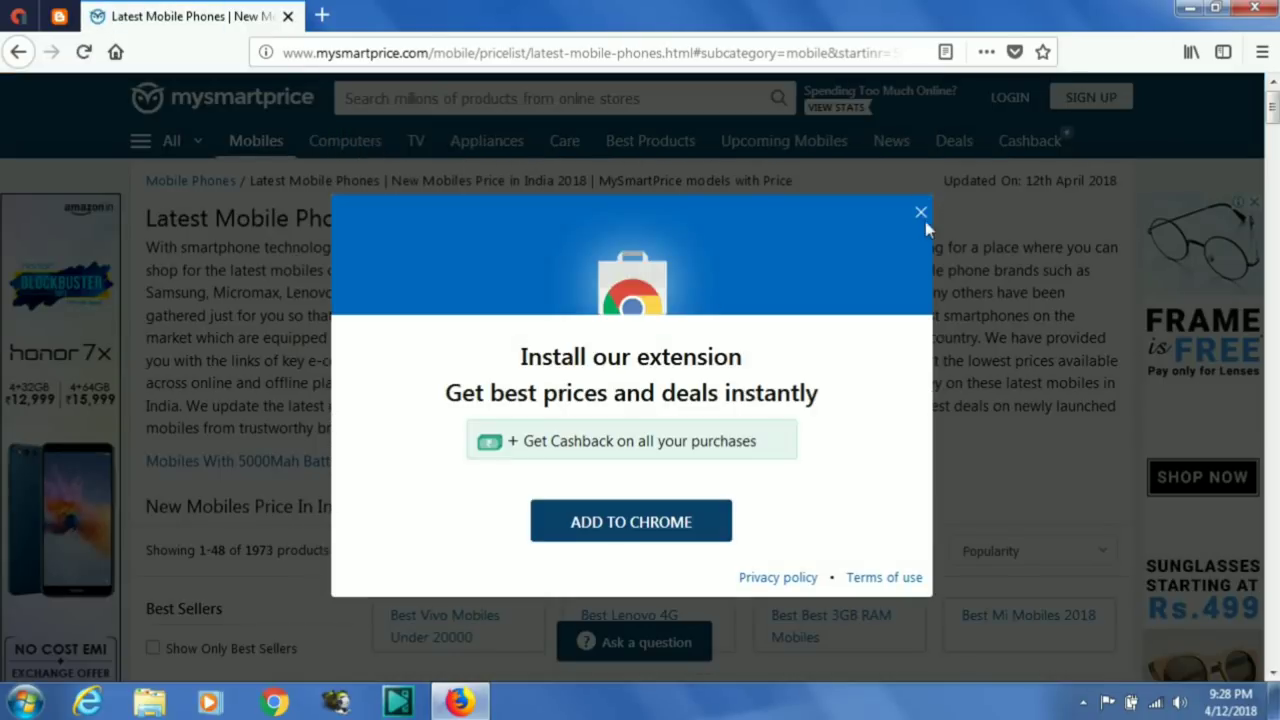
{"action": "left_click", "coordinate": [920, 217]}
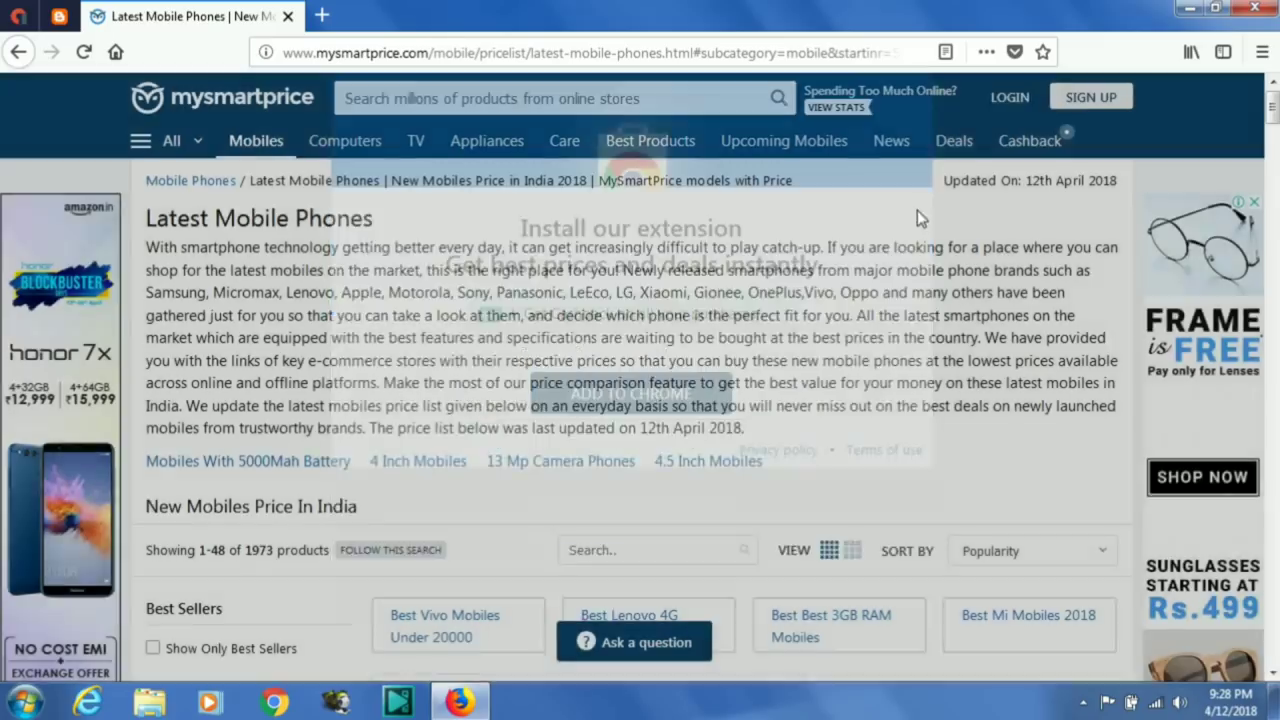